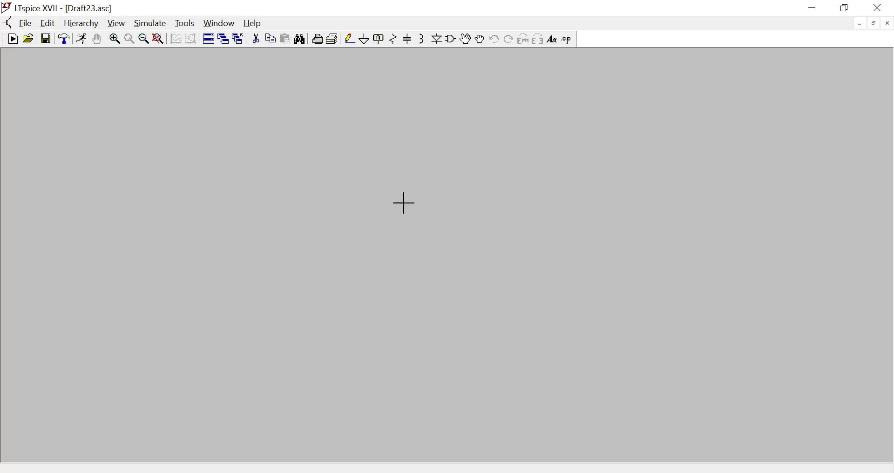
Place a voltage-dependent voltage source (e) in the schematic and a vertical resistor to its left.
{"action": "left_click", "coordinate": [454, 43]}
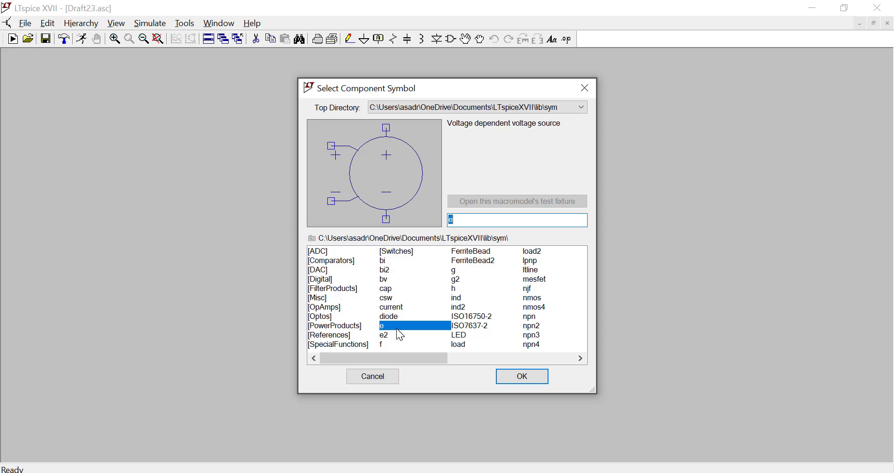
{"action": "left_click", "coordinate": [517, 384]}
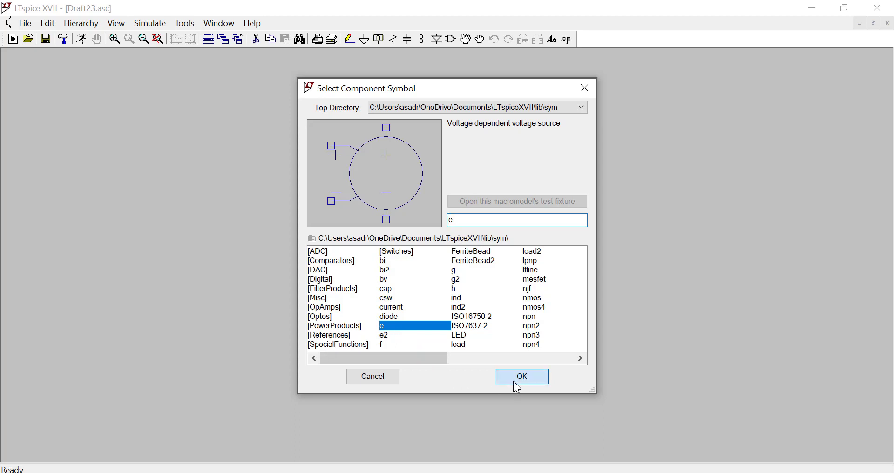
{"action": "left_click", "coordinate": [313, 223]}
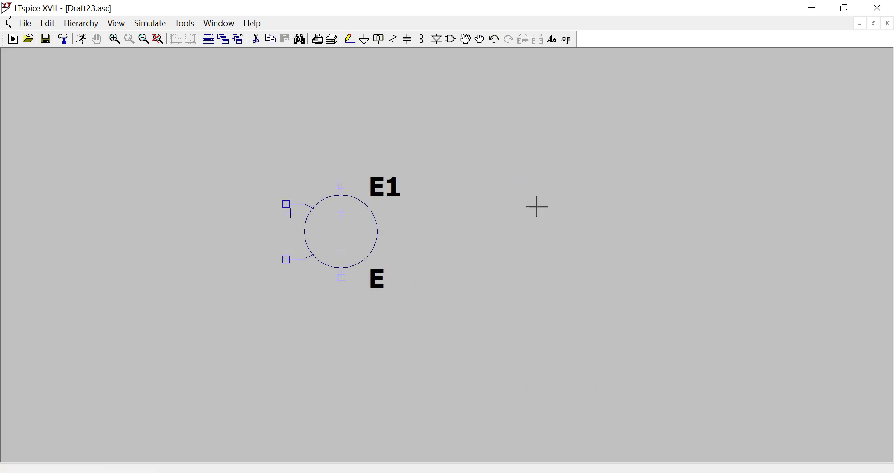
{"action": "left_click", "coordinate": [393, 39]}
{"action": "left_click", "coordinate": [119, 166]}
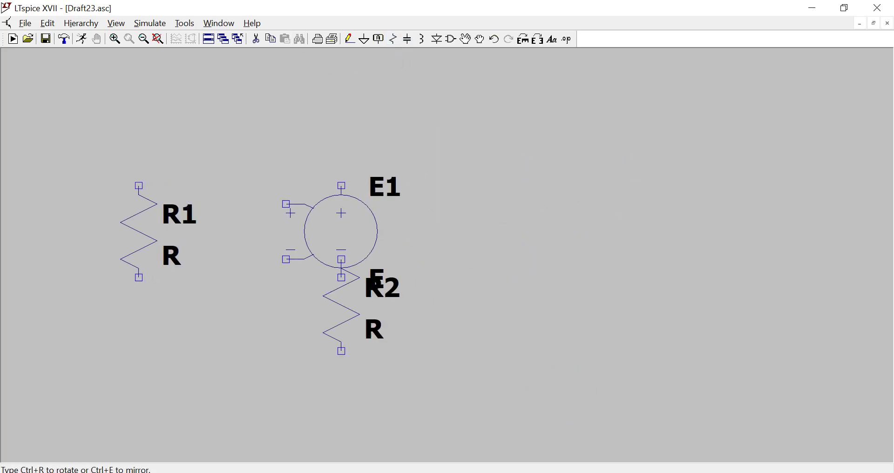
{"action": "key", "text": "Escape"}
Place a horizontal resistor to the upper right of E1 and a vertical capacitor to the right of that resistor.
{"action": "left_click", "coordinate": [396, 40]}
{"action": "key", "text": "ctrl+r"}
{"action": "left_click", "coordinate": [579, 175]}
{"action": "left_click", "coordinate": [408, 38]}
{"action": "left_click", "coordinate": [696, 240]}
{"action": "key", "text": "Escape"}
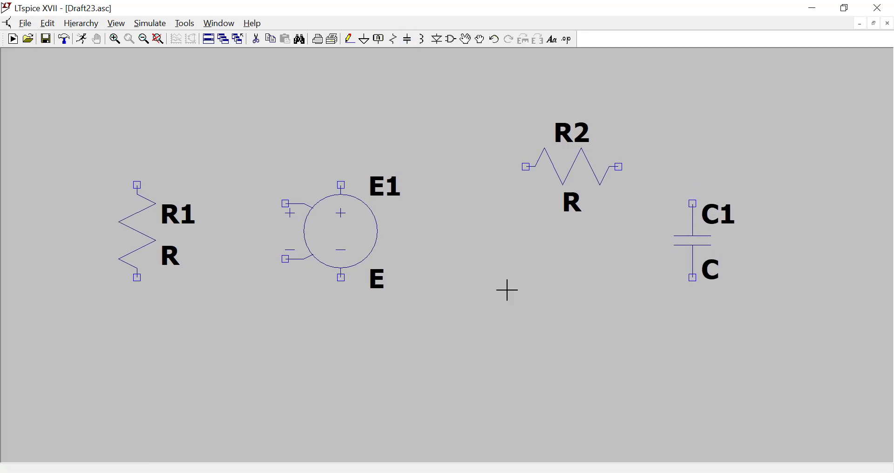
Place a second voltage-dependent voltage source (e) to the right of C1 and a horizontal resistor to its upper right.
{"action": "key", "text": "F2"}
{"action": "key", "text": "Return"}
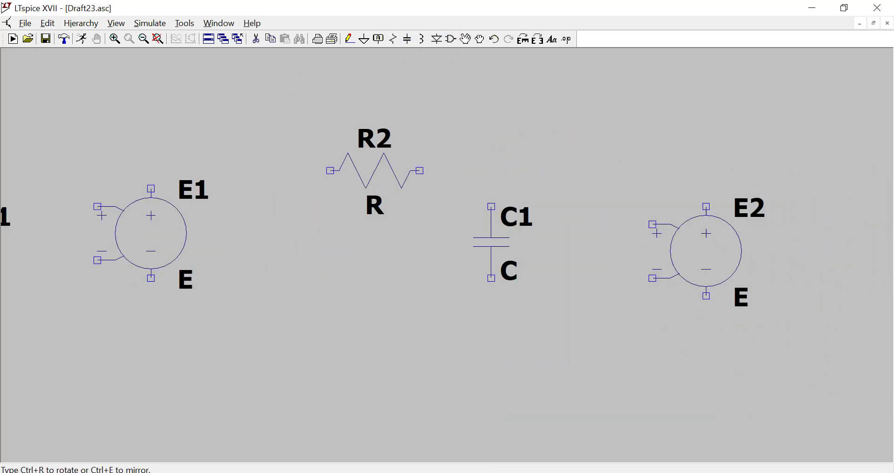
{"action": "left_click", "coordinate": [707, 153]}
{"action": "key", "text": "Escape"}
{"action": "key", "text": "r"}
{"action": "key", "text": "ctrl+r"}
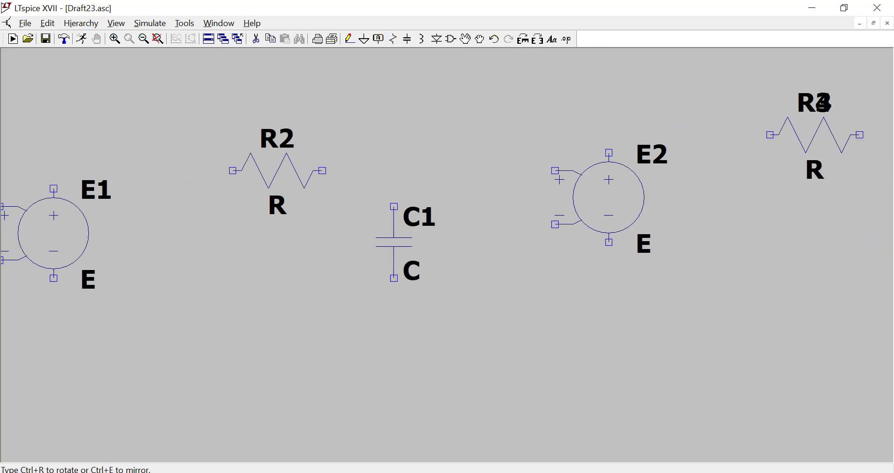
{"action": "left_click", "coordinate": [823, 137]}
{"action": "key", "text": "Escape"}
{"action": "key", "text": "space"}
Wire E1's positive input to the upper end of R1 and continue the wire to the left as an input line.
{"action": "left_click", "coordinate": [349, 38]}
{"action": "left_click", "coordinate": [310, 229]}
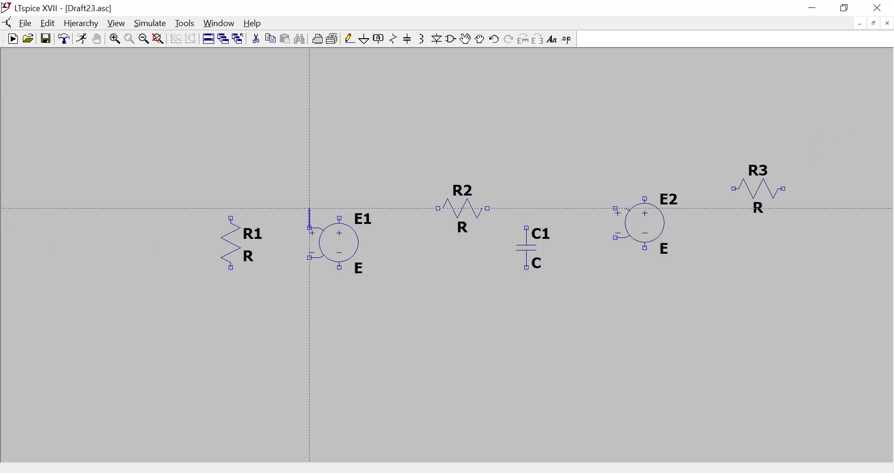
{"action": "left_click", "coordinate": [231, 208]}
{"action": "left_click", "coordinate": [122, 208]}
{"action": "right_click", "coordinate": [170, 292]}
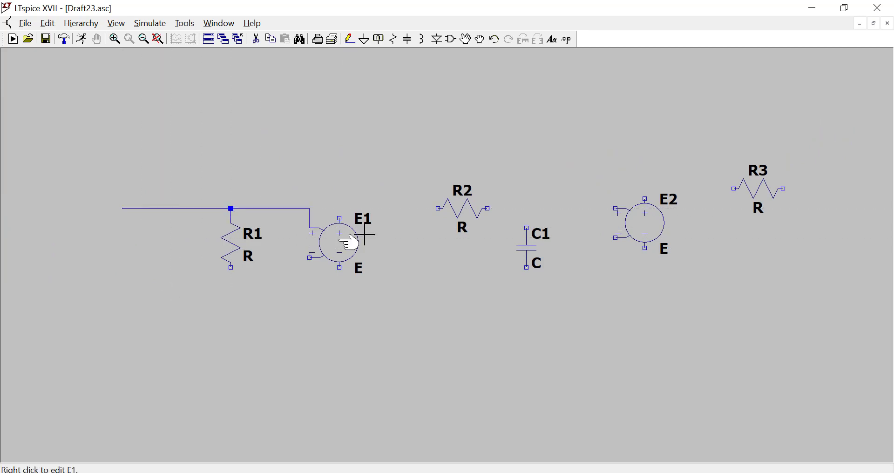
Wire E1's negative input down and to the left below R1 as the lower input line.
{"action": "left_click", "coordinate": [349, 39]}
{"action": "left_click", "coordinate": [310, 258]}
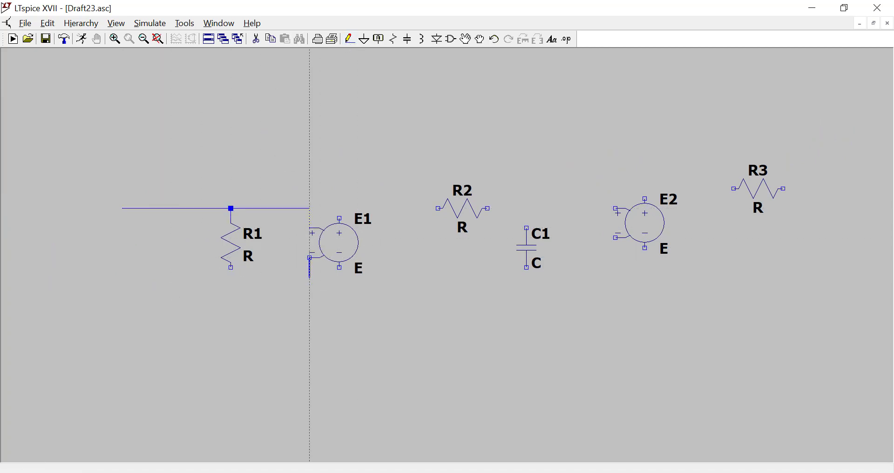
{"action": "left_click", "coordinate": [191, 277]}
{"action": "right_click", "coordinate": [200, 287]}
Place a rotated, horizontal voltage source at the left end of the lower input line.
{"action": "left_click", "coordinate": [450, 39]}
{"action": "left_click_drag", "start_coordinate": [410, 358], "coordinate": [513, 359]}
{"action": "double_click", "coordinate": [468, 298]}
{"action": "key", "text": "ctrl+r"}
{"action": "left_click", "coordinate": [166, 277]}
{"action": "right_click", "coordinate": [166, 277]}
Extend the upper input line and the wire from V1's free terminal to the left so both end at the same position.
{"action": "left_click", "coordinate": [350, 39]}
{"action": "left_click", "coordinate": [122, 208]}
{"action": "left_click", "coordinate": [92, 208]}
{"action": "right_click", "coordinate": [92, 208]}
{"action": "left_click", "coordinate": [348, 38]}
{"action": "left_click", "coordinate": [141, 277]}
{"action": "left_click", "coordinate": [92, 277]}
{"action": "right_click", "coordinate": [92, 277]}
Wire E1's positive output to the left end of R2 and connect E1's negative output to a ground symbol.
{"action": "left_click", "coordinate": [438, 207]}
{"action": "left_click", "coordinate": [340, 217]}
{"action": "left_click", "coordinate": [365, 43]}
{"action": "left_click", "coordinate": [339, 297]}
{"action": "left_click", "coordinate": [350, 39]}
{"action": "left_click", "coordinate": [339, 267]}
{"action": "left_click", "coordinate": [339, 298]}
{"action": "right_click", "coordinate": [335, 300]}
Wire the right end of R2 to the upper terminal of C1.
{"action": "left_click", "coordinate": [350, 41]}
{"action": "left_click", "coordinate": [488, 208]}
{"action": "left_click", "coordinate": [527, 228]}
{"action": "right_click", "coordinate": [527, 227]}
{"action": "left_click", "coordinate": [353, 42]}
{"action": "right_click", "coordinate": [507, 235]}
Place a ground symbol below C1 and wire the capacitor's lower terminal to it.
{"action": "left_click", "coordinate": [367, 39]}
{"action": "right_click", "coordinate": [527, 323]}
{"action": "left_click", "coordinate": [369, 38]}
{"action": "left_click", "coordinate": [527, 333]}
{"action": "right_click", "coordinate": [526, 332]}
{"action": "left_click", "coordinate": [348, 40]}
{"action": "left_click", "coordinate": [526, 303]}
{"action": "left_click", "coordinate": [527, 332]}
Connect R1's lower end to the lower input line and wire the R2–C1 node to E2's positive input.
{"action": "left_click", "coordinate": [231, 303]}
{"action": "left_click", "coordinate": [230, 312]}
{"action": "left_click", "coordinate": [526, 243]}
{"action": "left_click", "coordinate": [615, 244]}
{"action": "right_click", "coordinate": [615, 244]}
Place a ground symbol below E2's negative input and wire the input to it.
{"action": "left_click", "coordinate": [362, 41]}
{"action": "left_click", "coordinate": [606, 332]}
{"action": "right_click", "coordinate": [605, 332]}
{"action": "left_click", "coordinate": [348, 40]}
{"action": "left_click", "coordinate": [605, 332]}
{"action": "left_click", "coordinate": [615, 274]}
Wire E2's positive output to the left end of R3 and connect E2's negative output to a ground symbol.
{"action": "left_click", "coordinate": [645, 234]}
{"action": "left_click", "coordinate": [733, 224]}
{"action": "right_click", "coordinate": [645, 296]}
{"action": "key", "text": "g"}
{"action": "left_click", "coordinate": [645, 333]}
{"action": "left_click", "coordinate": [349, 40]}
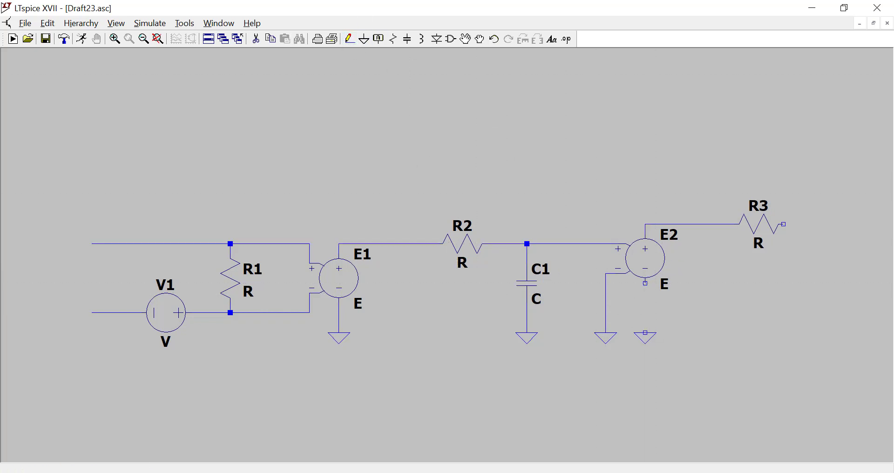
{"action": "left_click", "coordinate": [645, 283]}
{"action": "left_click", "coordinate": [645, 333]}
{"action": "right_click", "coordinate": [615, 279]}
Set V1's DC value to 1m and R1's resistance to 2meg.
{"action": "right_click", "coordinate": [175, 314]}
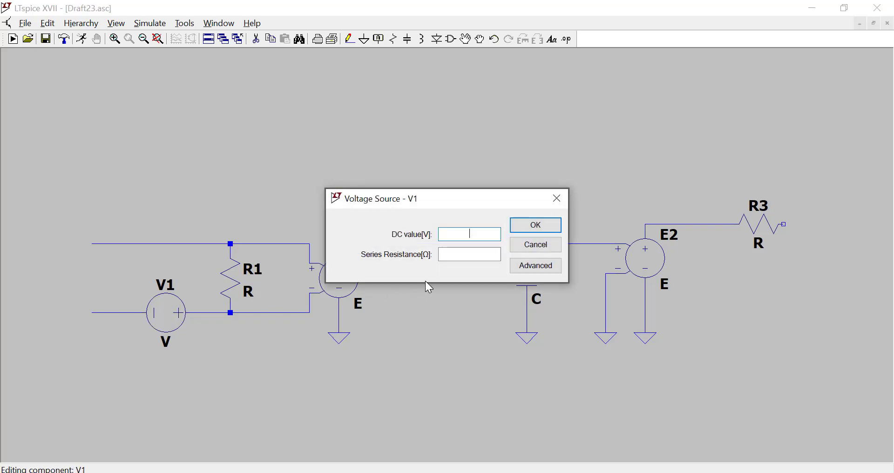
{"action": "type", "text": "1m"}
{"action": "left_click", "coordinate": [558, 223]}
{"action": "right_click", "coordinate": [245, 279]}
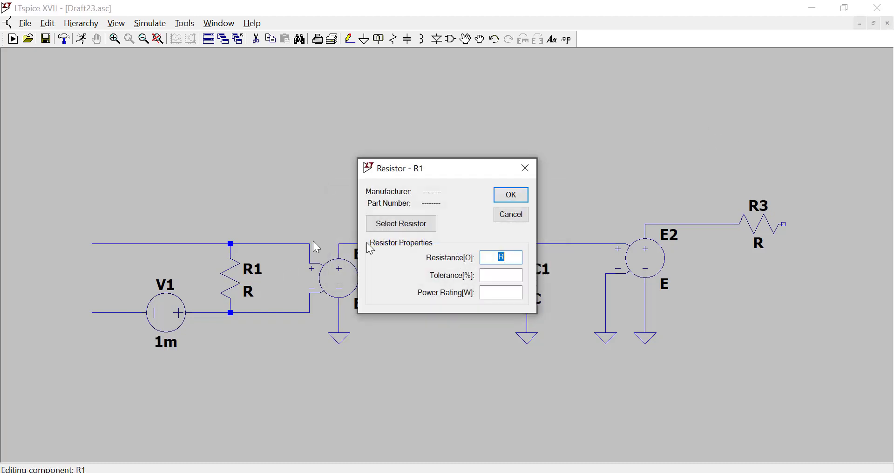
{"action": "type", "text": "2meg"}
{"action": "key", "text": "Return"}
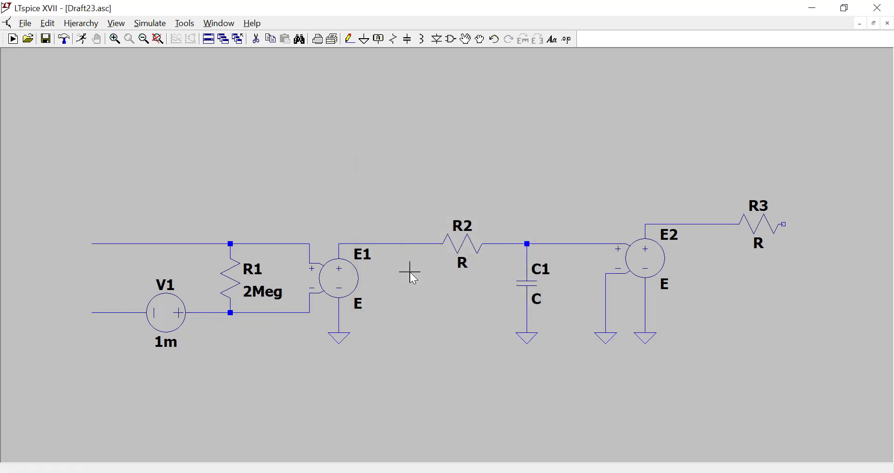
Set the Value attribute of E1 to 10000.
{"action": "right_click", "coordinate": [347, 280]}
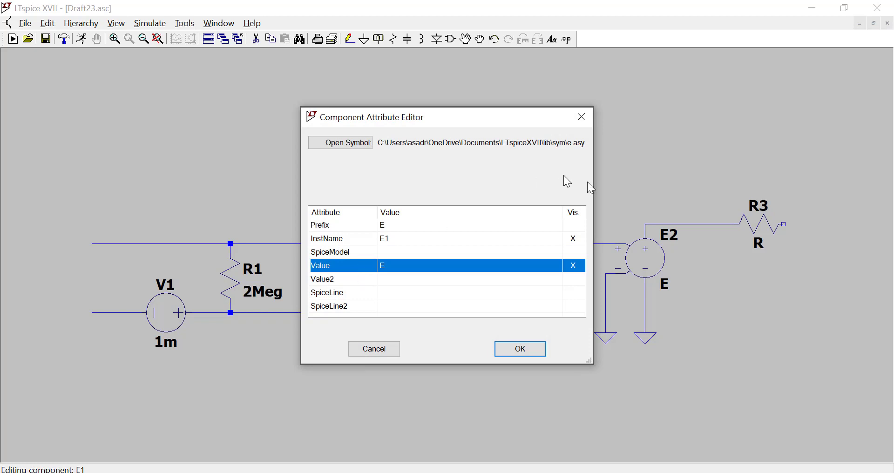
{"action": "left_click", "coordinate": [469, 262]}
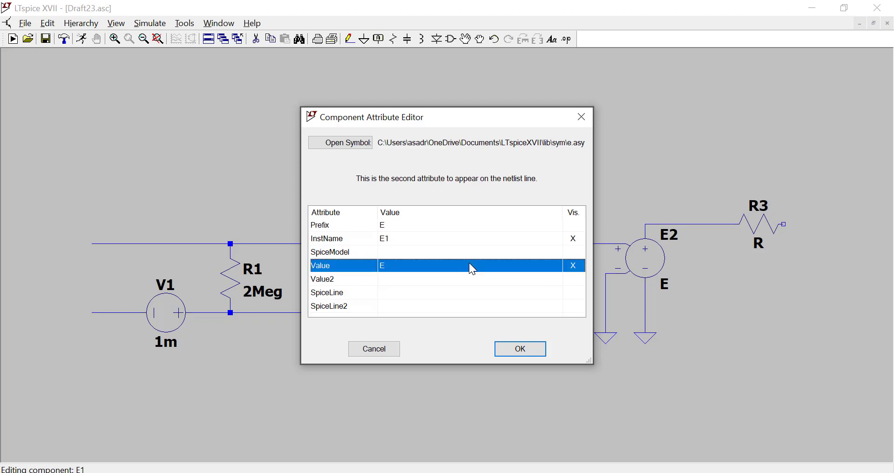
{"action": "left_click", "coordinate": [469, 262]}
{"action": "type", "text": "10"}
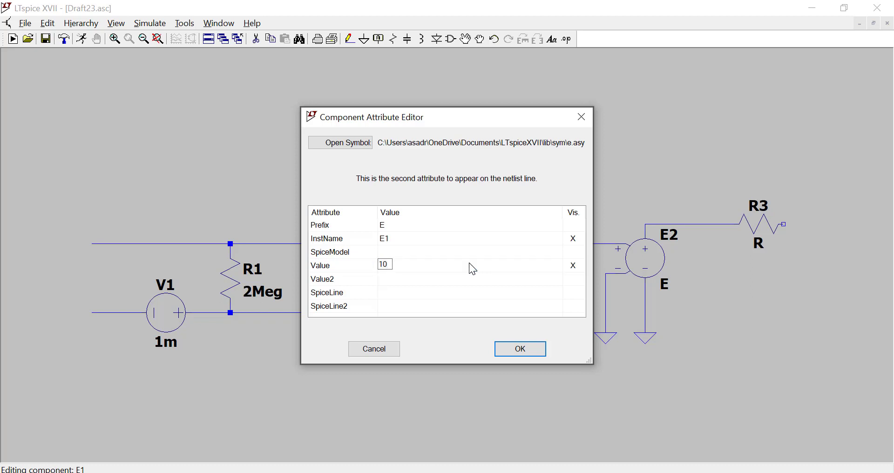
{"action": "type", "text": "000"}
{"action": "left_click", "coordinate": [530, 355]}
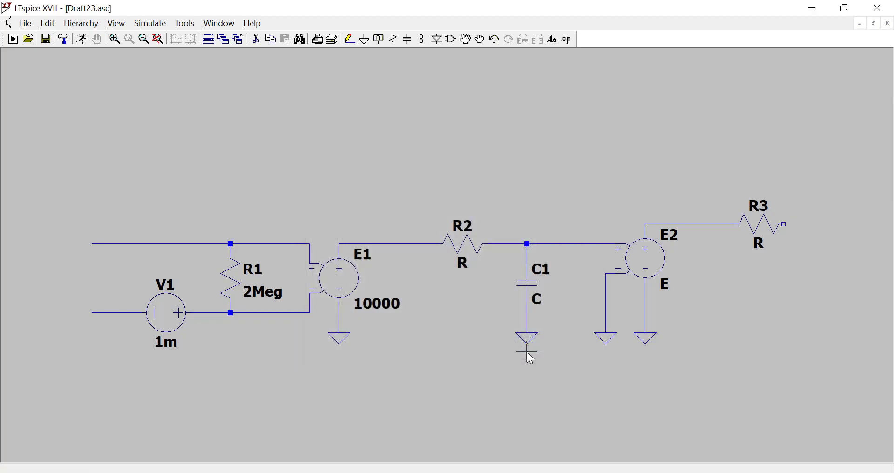
Set R2's resistance to 10meg and C1's capacitance to 1n.
{"action": "right_click", "coordinate": [481, 244]}
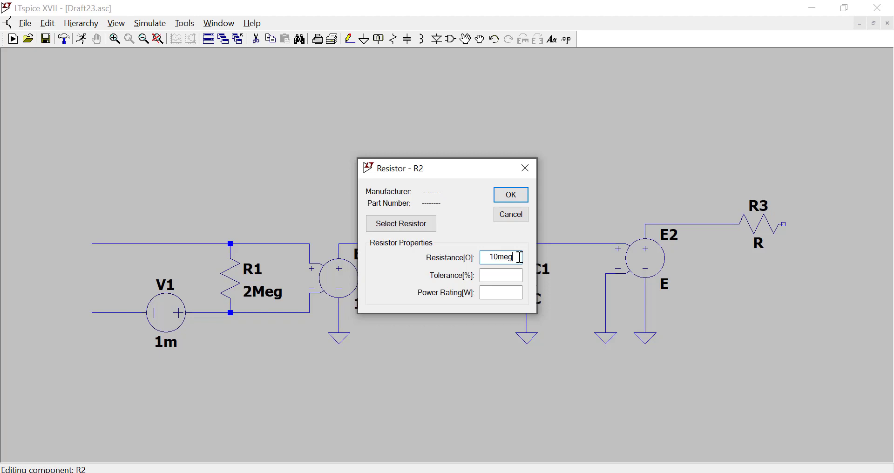
{"action": "key", "text": "Return"}
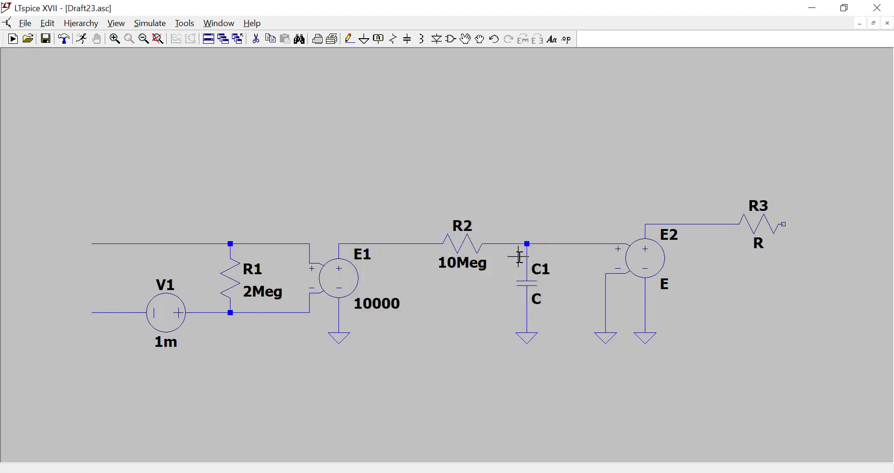
{"action": "right_click", "coordinate": [535, 283]}
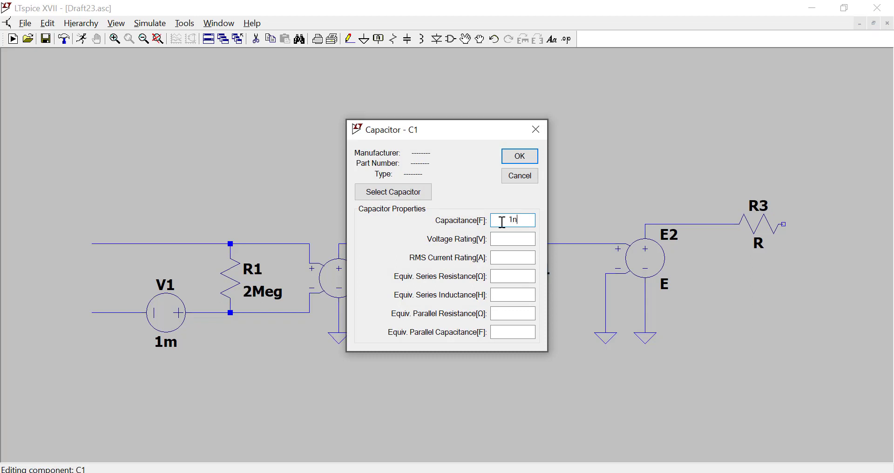
{"action": "key", "text": "Return"}
Set the Value attribute of E2 to 1.
{"action": "right_click", "coordinate": [645, 270]}
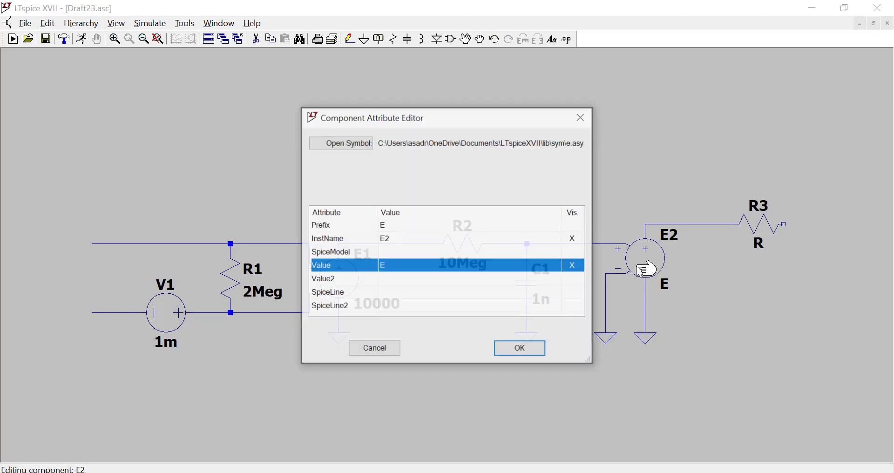
{"action": "left_click", "coordinate": [413, 265]}
{"action": "type", "text": "1"}
{"action": "left_click", "coordinate": [521, 351]}
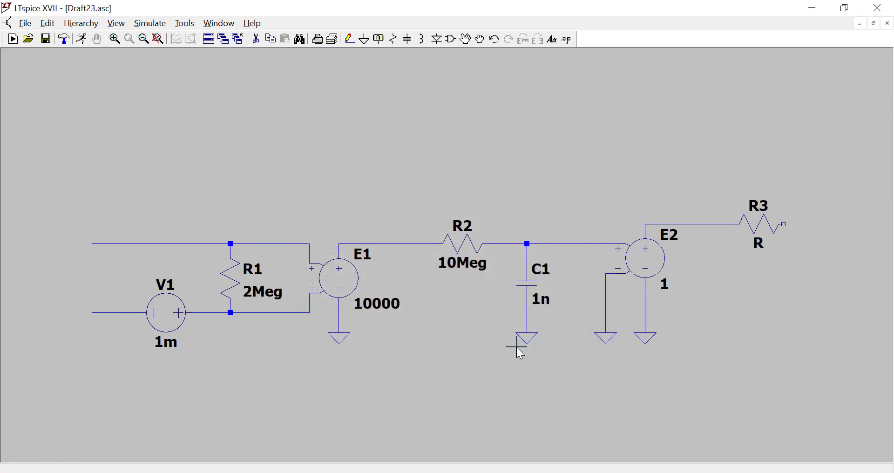
Set R3's resistance to 50 and extend a short wire from its right end.
{"action": "right_click", "coordinate": [767, 228]}
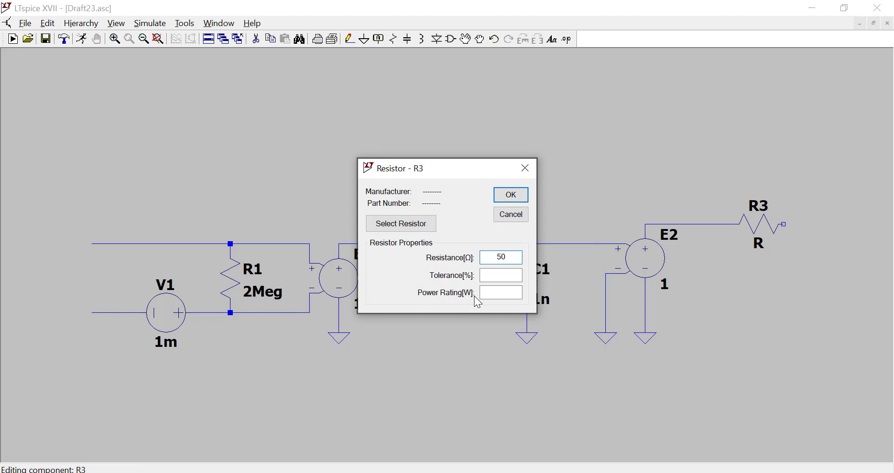
{"action": "left_click", "coordinate": [513, 197]}
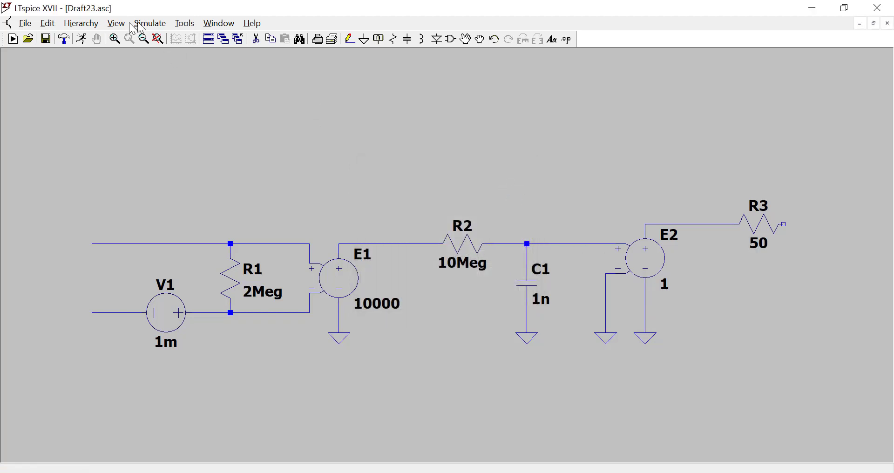
{"action": "left_click", "coordinate": [349, 39]}
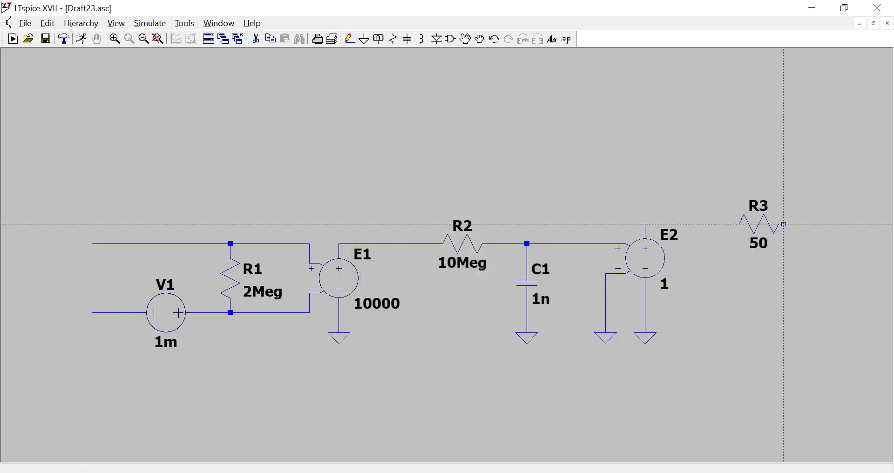
{"action": "left_click", "coordinate": [783, 224]}
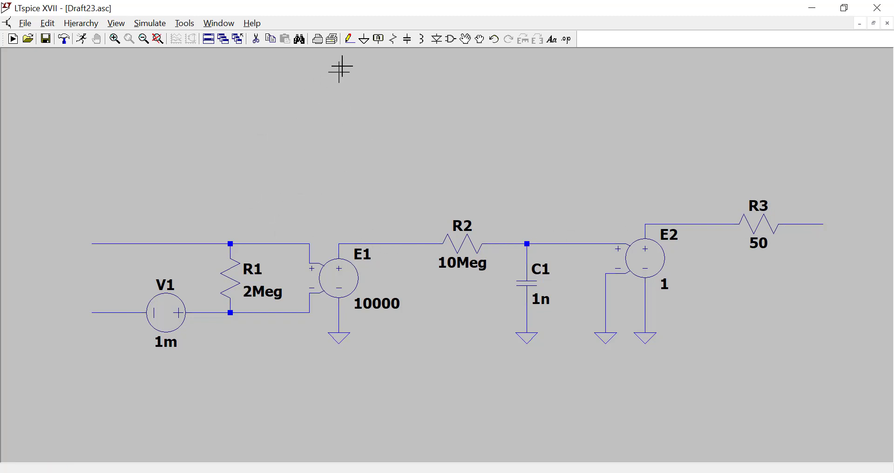
Label the left end of the upper input line with the net name In+.
{"action": "left_click", "coordinate": [379, 38]}
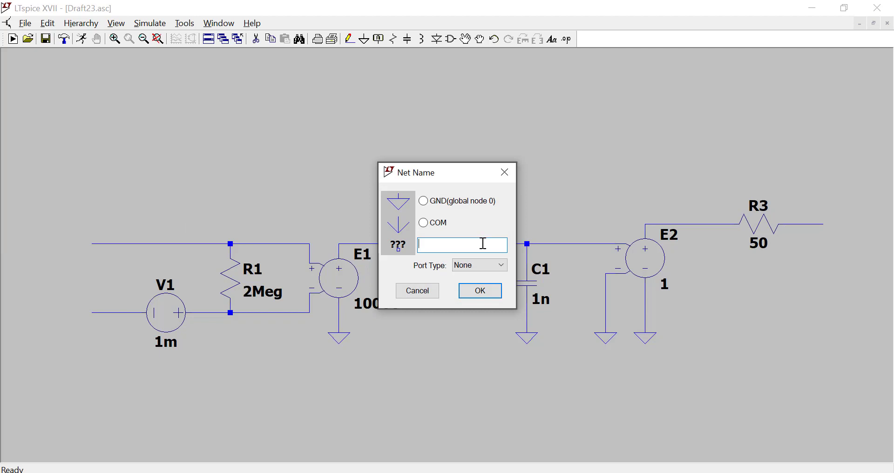
{"action": "type", "text": "In"}
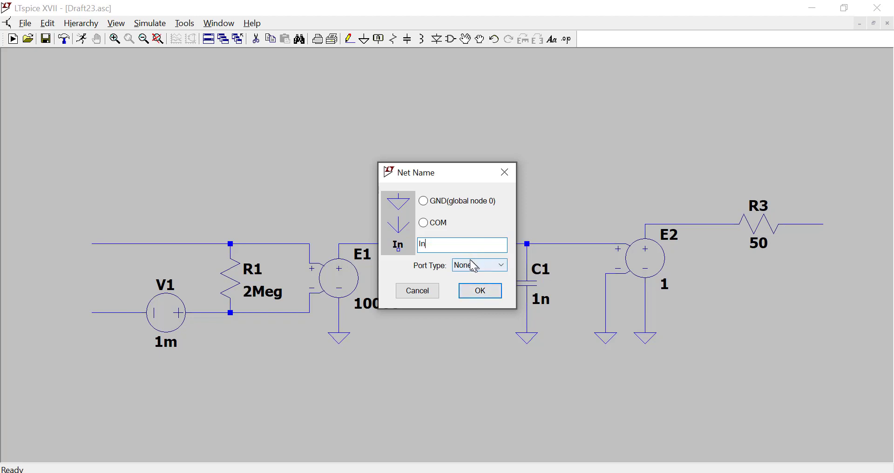
{"action": "type", "text": "+"}
{"action": "left_click", "coordinate": [476, 291]}
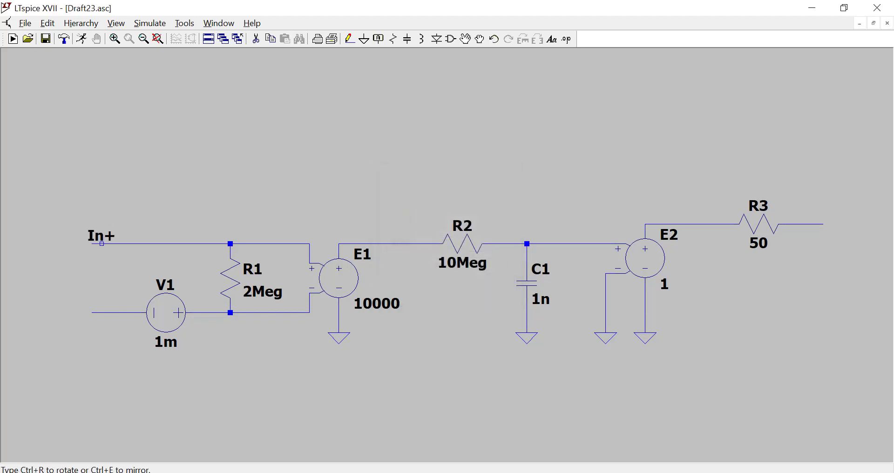
{"action": "left_click", "coordinate": [92, 244]}
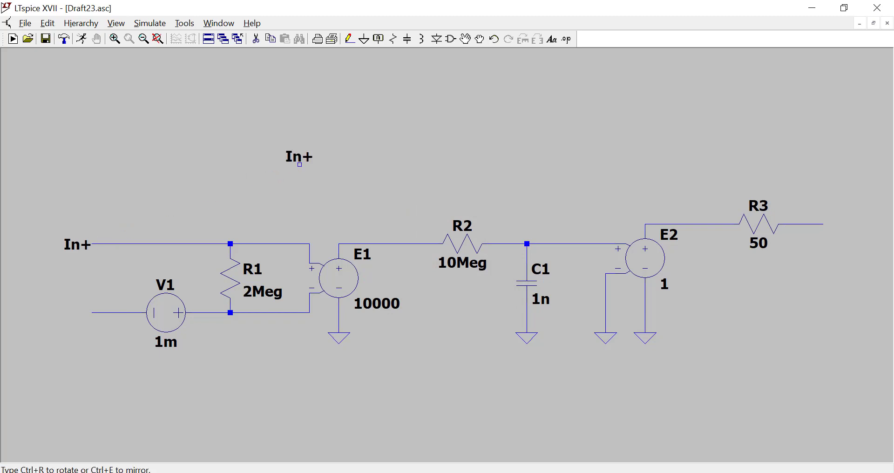
Label the left end of the lower input line with the net name In-.
{"action": "left_click", "coordinate": [378, 39]}
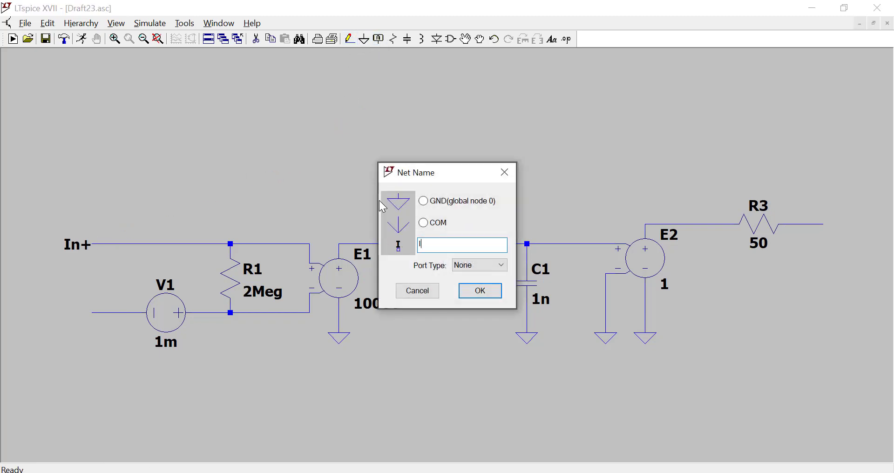
{"action": "type", "text": "In-"}
{"action": "left_click", "coordinate": [480, 290]}
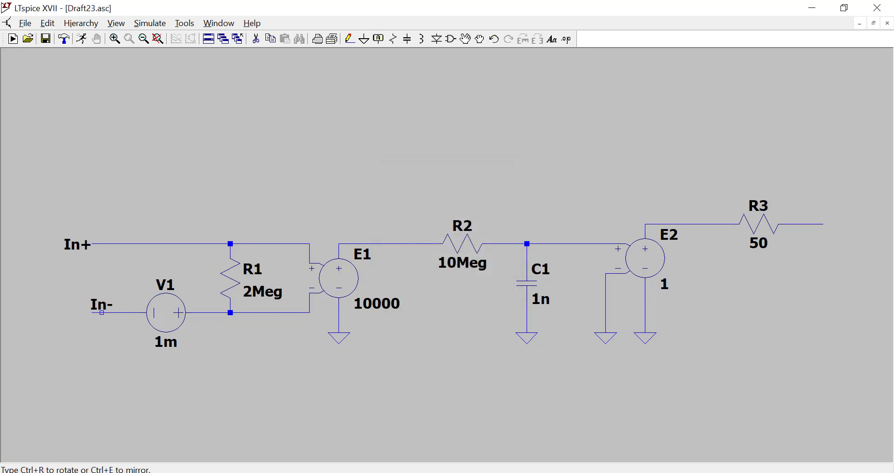
{"action": "left_click", "coordinate": [92, 313]}
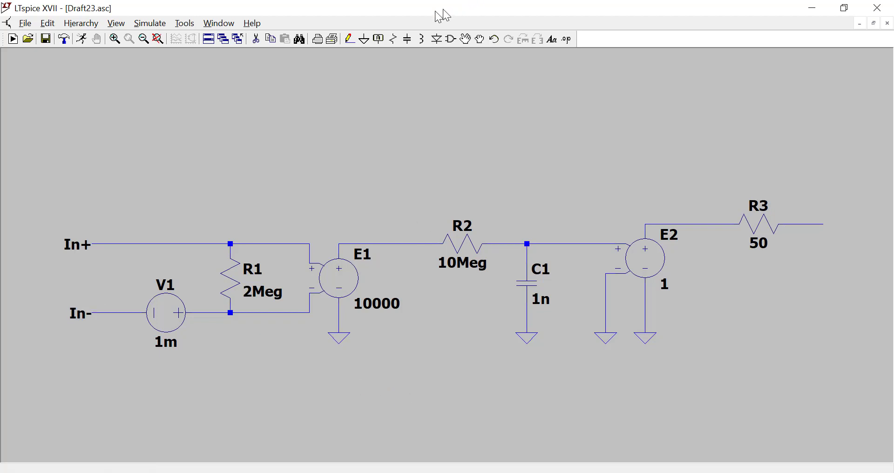
Label the free end of the wire extending from R3 with the net name Out.
{"action": "left_click", "coordinate": [378, 43]}
{"action": "type", "text": "Out"}
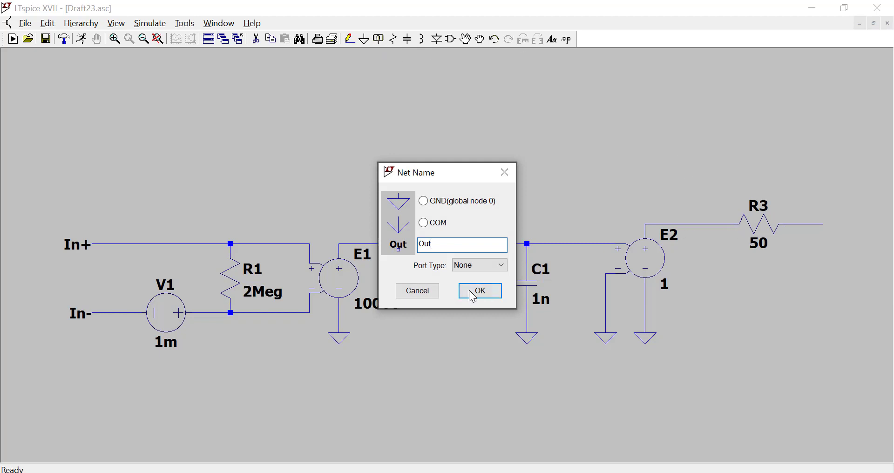
{"action": "left_click", "coordinate": [472, 293]}
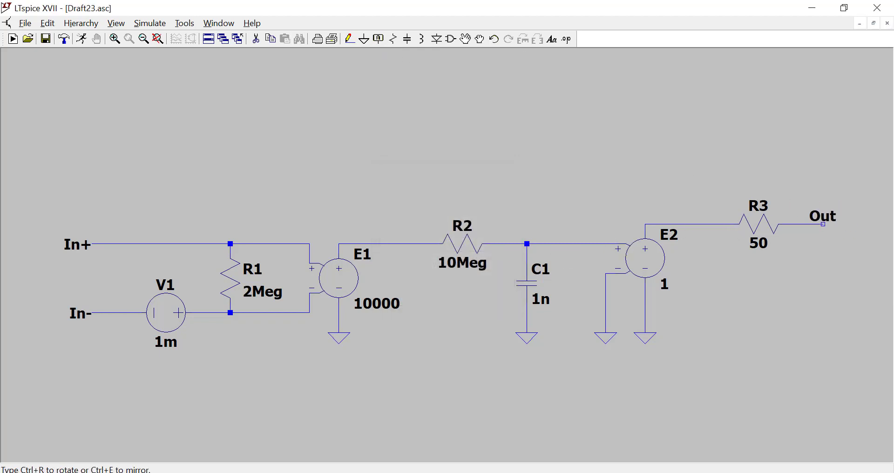
{"action": "left_click", "coordinate": [823, 224]}
{"action": "key", "text": "Escape"}
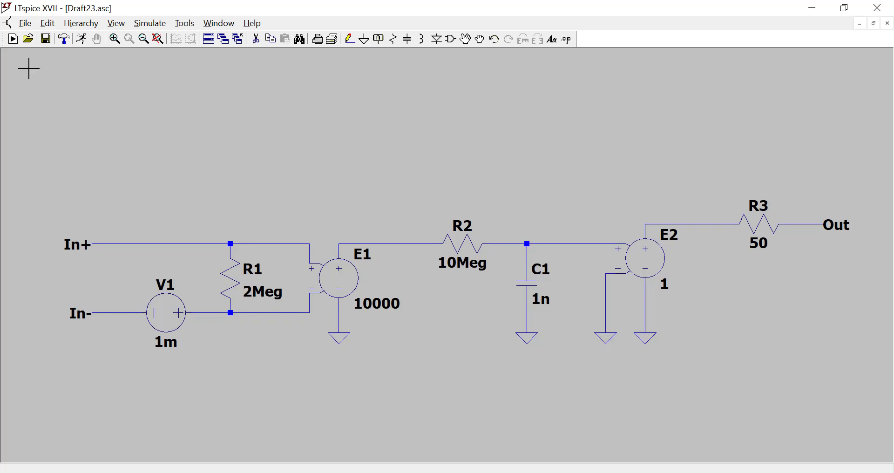
Save the schematic, including a copy on the Desktop under the file name OPmod.
{"action": "left_click", "coordinate": [26, 24]}
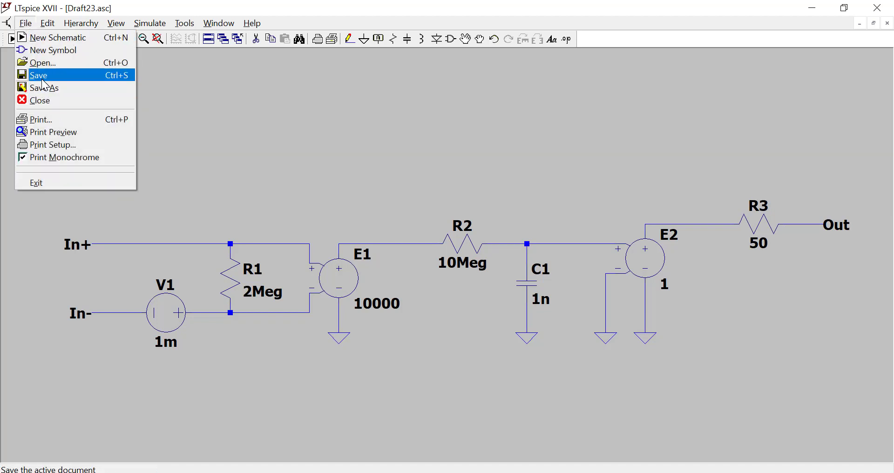
{"action": "left_click", "coordinate": [43, 79]}
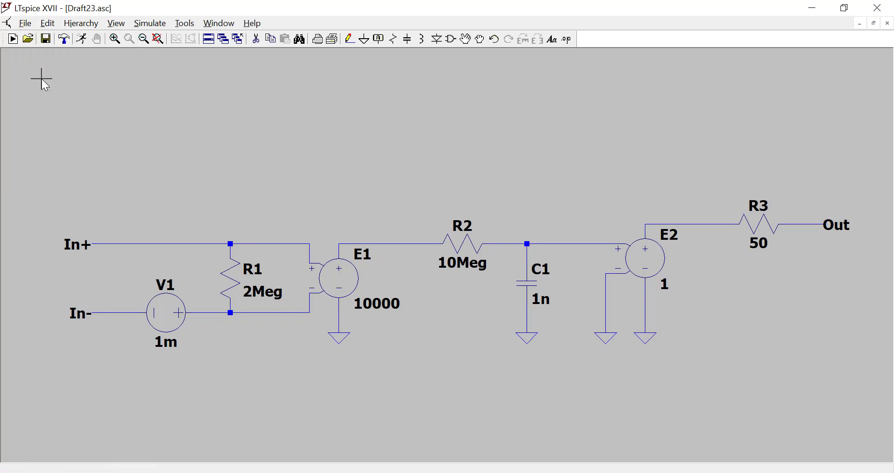
{"action": "left_click", "coordinate": [27, 25]}
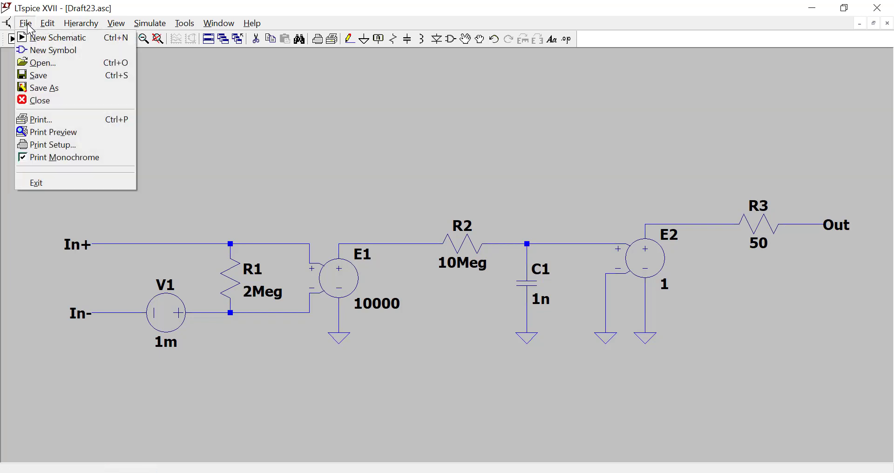
{"action": "left_click", "coordinate": [43, 87]}
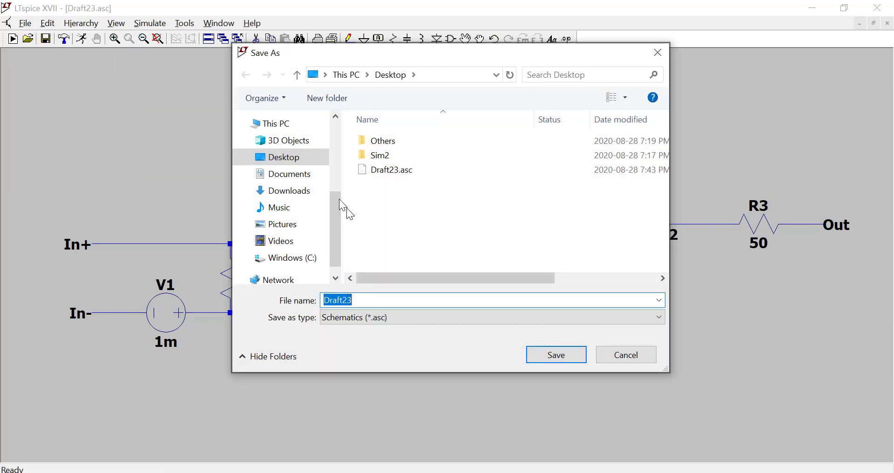
{"action": "left_click", "coordinate": [289, 157]}
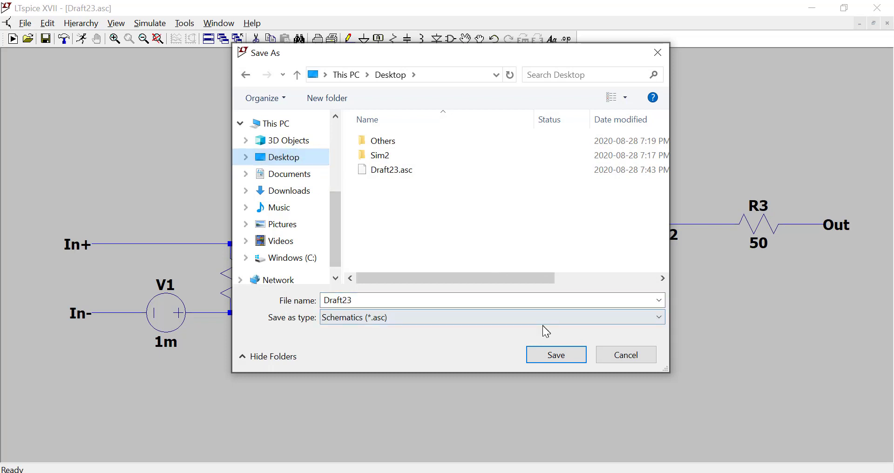
{"action": "double_click", "coordinate": [353, 300]}
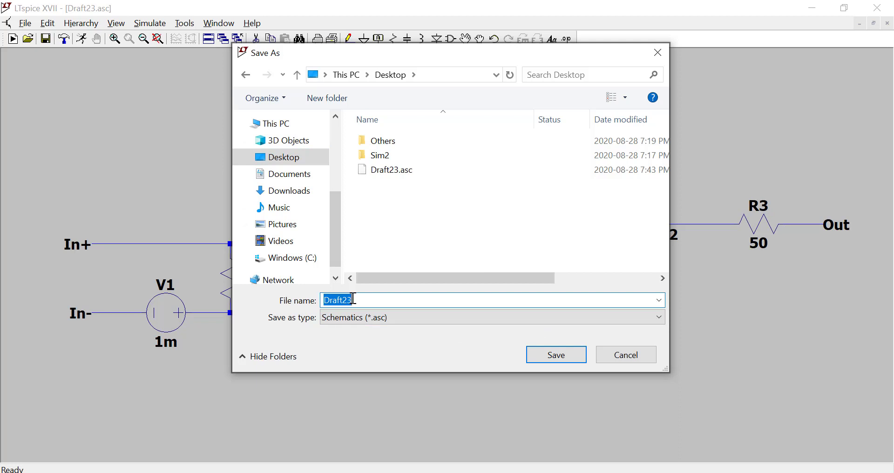
{"action": "type", "text": "OPmod"}
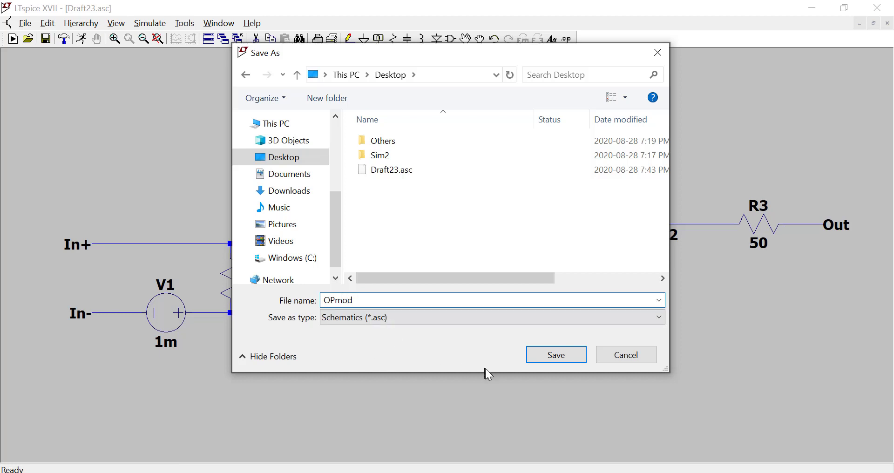
{"action": "left_click", "coordinate": [556, 355]}
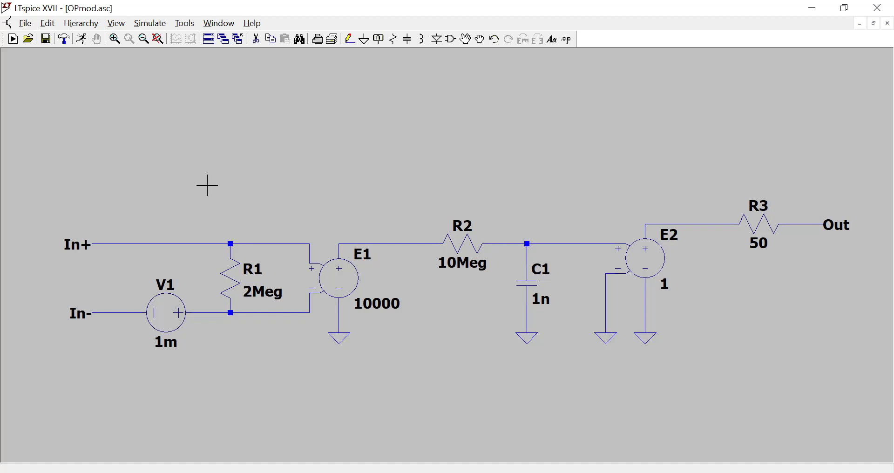
Start a new symbol and draw a triangular op-amp body pointing right, with a 64-unit vertical left edge and its apex about 79 units away.
{"action": "left_click", "coordinate": [24, 26]}
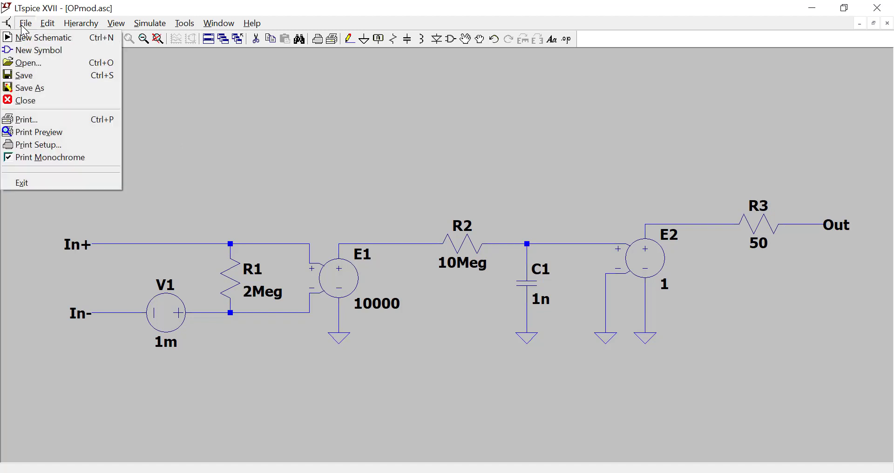
{"action": "left_click", "coordinate": [38, 51]}
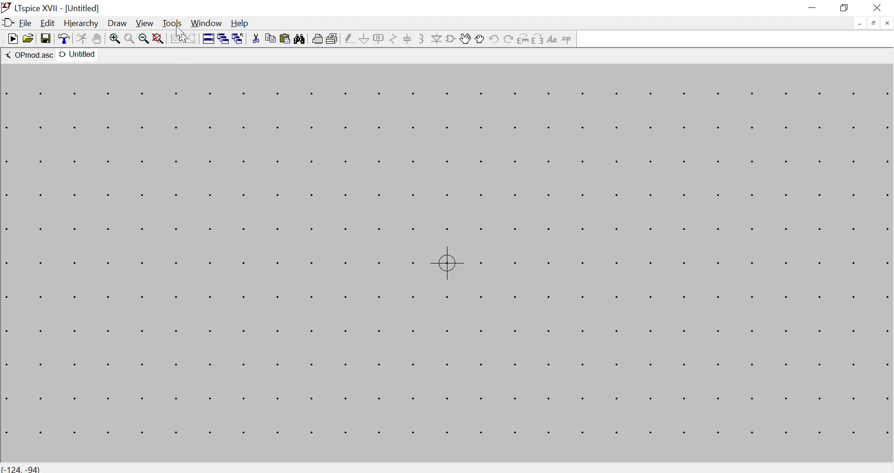
{"action": "left_click", "coordinate": [120, 24]}
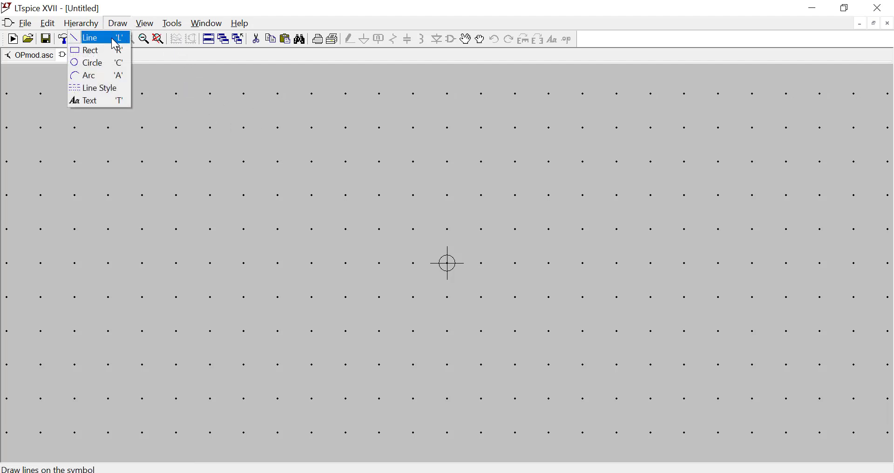
{"action": "left_click", "coordinate": [112, 39]}
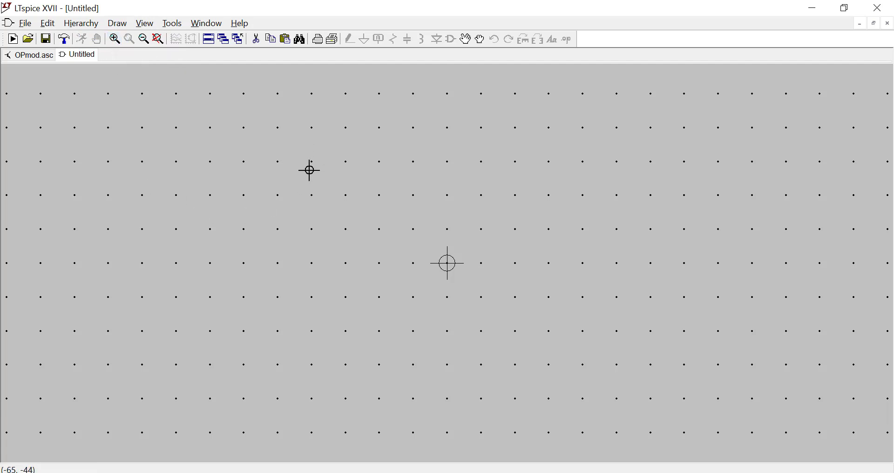
{"action": "scroll", "coordinate": [309, 171], "scroll_direction": "up", "scroll_amount": 1}
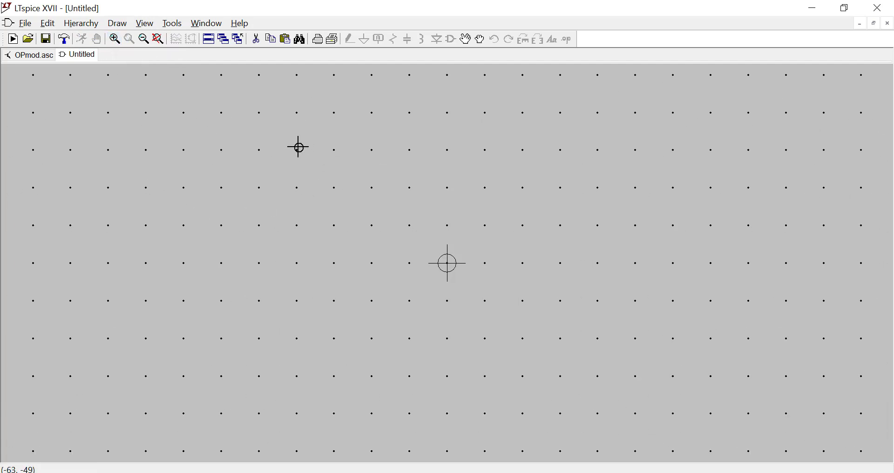
{"action": "left_click", "coordinate": [297, 113]}
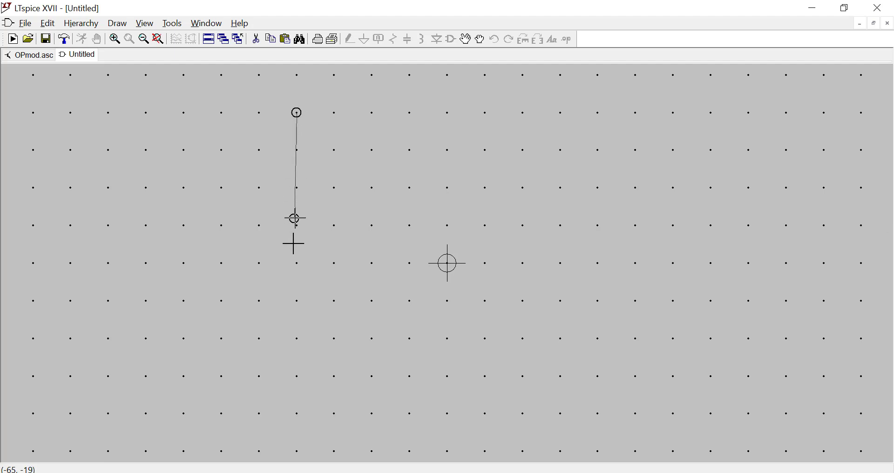
{"action": "left_click", "coordinate": [297, 263]}
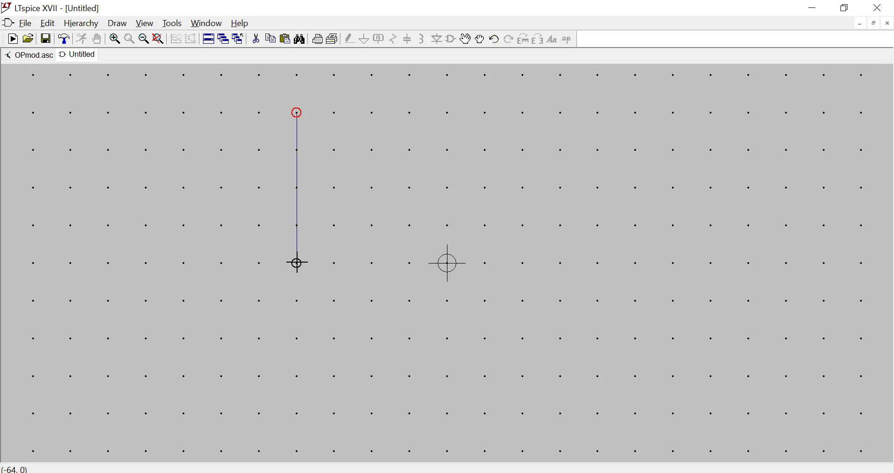
{"action": "left_click", "coordinate": [483, 186]}
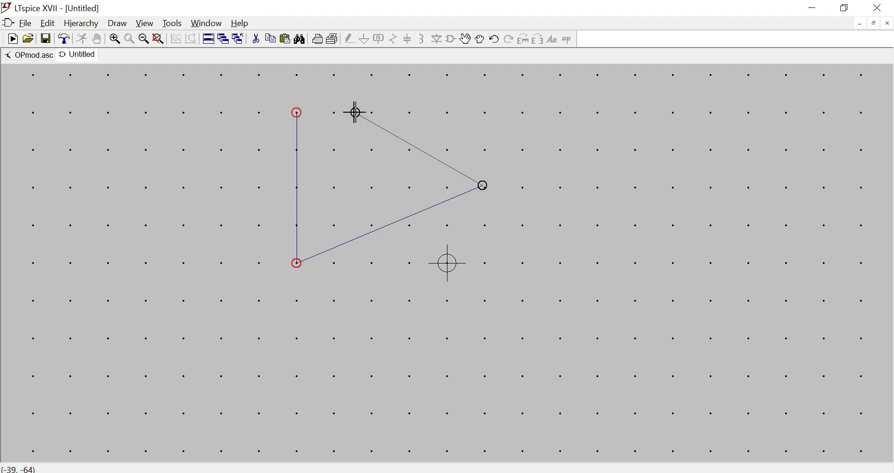
{"action": "left_click", "coordinate": [297, 113]}
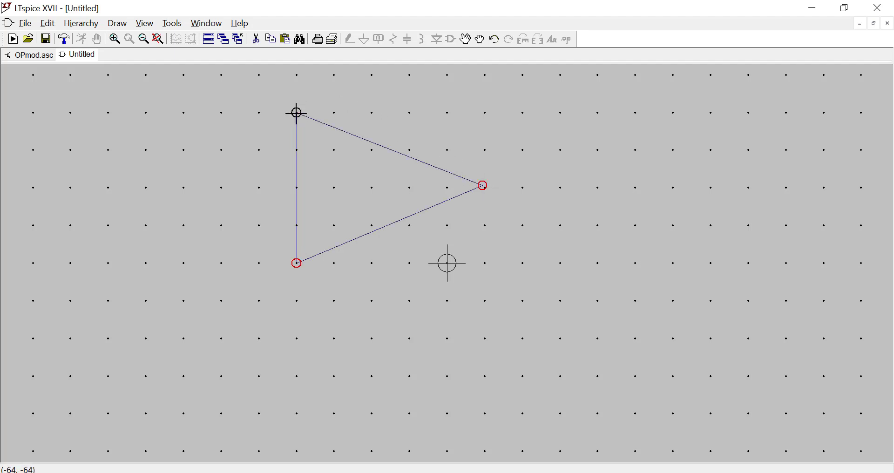
{"action": "right_click", "coordinate": [450, 137]}
Draw a 48-unit horizontal input line extending left from the upper part of the triangle's vertical edge.
{"action": "left_click", "coordinate": [118, 23]}
{"action": "left_click", "coordinate": [125, 37]}
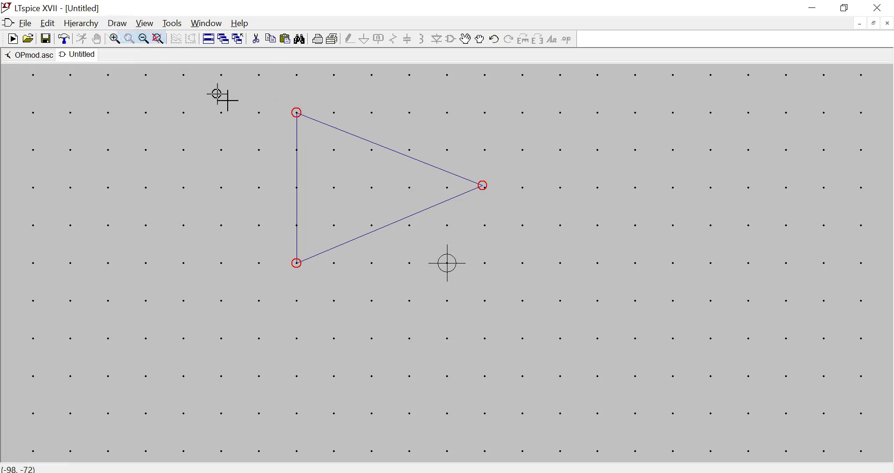
{"action": "left_click", "coordinate": [297, 150]}
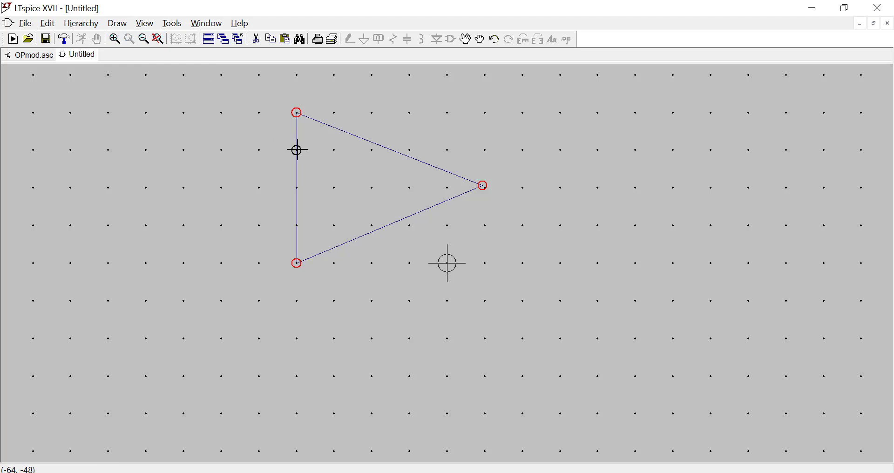
{"action": "left_click", "coordinate": [184, 150]}
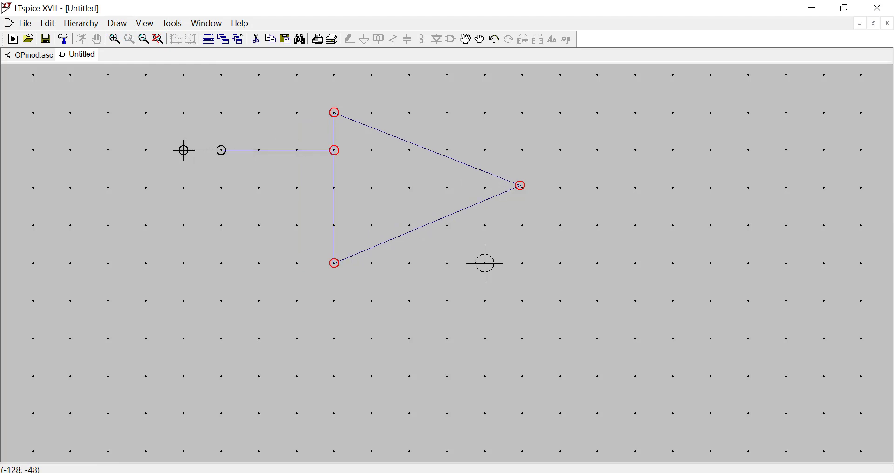
{"action": "right_click", "coordinate": [254, 160]}
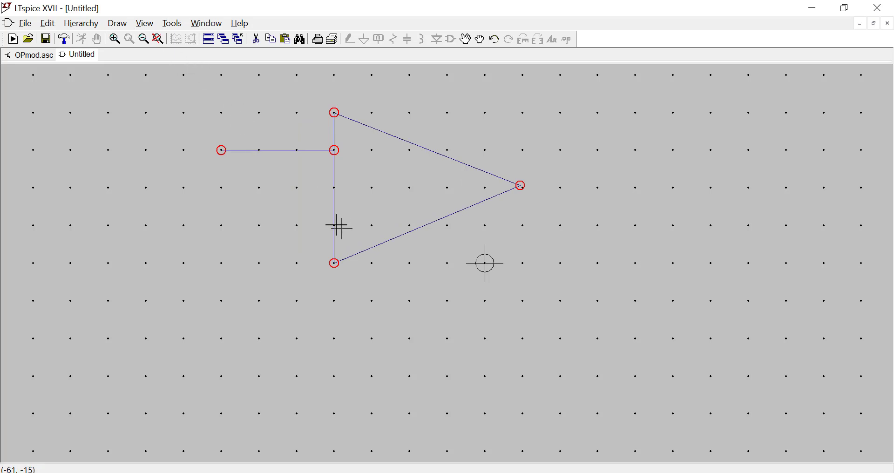
Draw a matching 48-unit horizontal input line extending left from the lower part of the triangle's vertical edge.
{"action": "left_click", "coordinate": [118, 24]}
{"action": "left_click", "coordinate": [117, 37]}
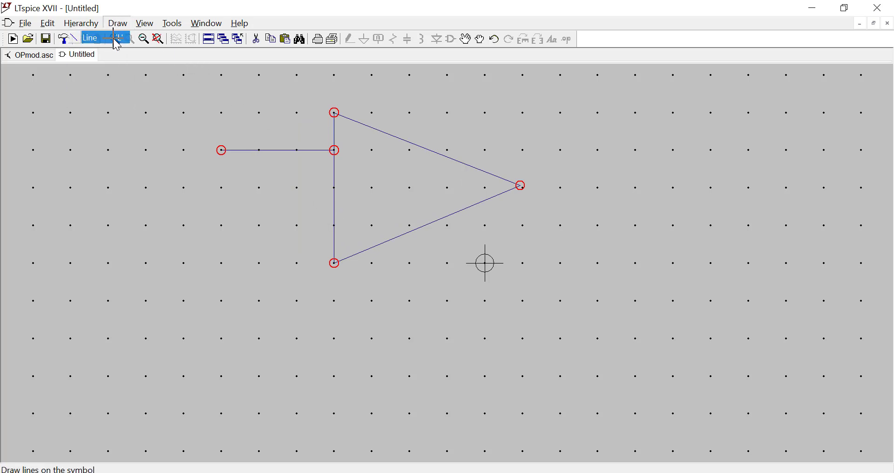
{"action": "left_click", "coordinate": [334, 225]}
{"action": "left_click", "coordinate": [221, 226]}
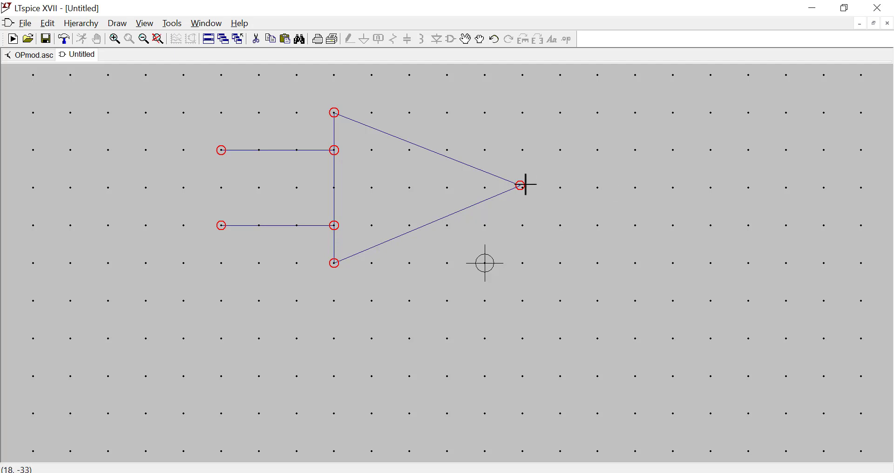
{"action": "mouse_move", "coordinate": [520, 186]}
{"action": "left_mouse_down"}
{"action": "mouse_move", "coordinate": [597, 184]}
{"action": "mouse_move", "coordinate": [504, 177]}
{"action": "left_mouse_up"}
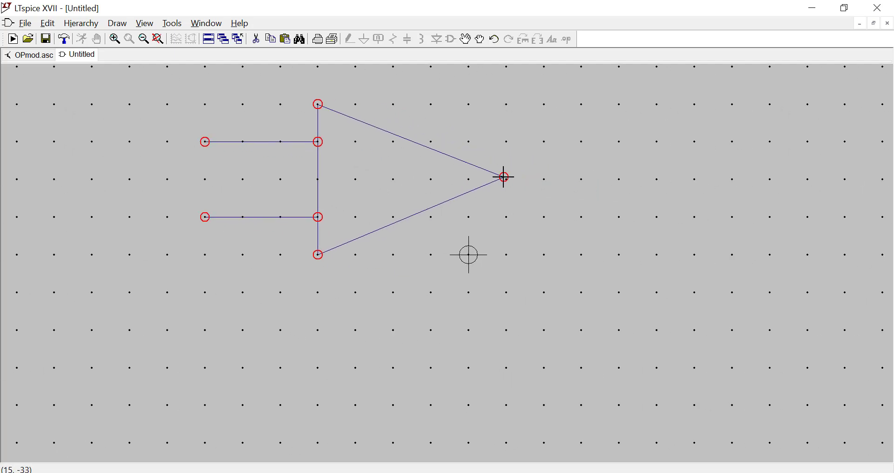
{"action": "left_click", "coordinate": [122, 26]}
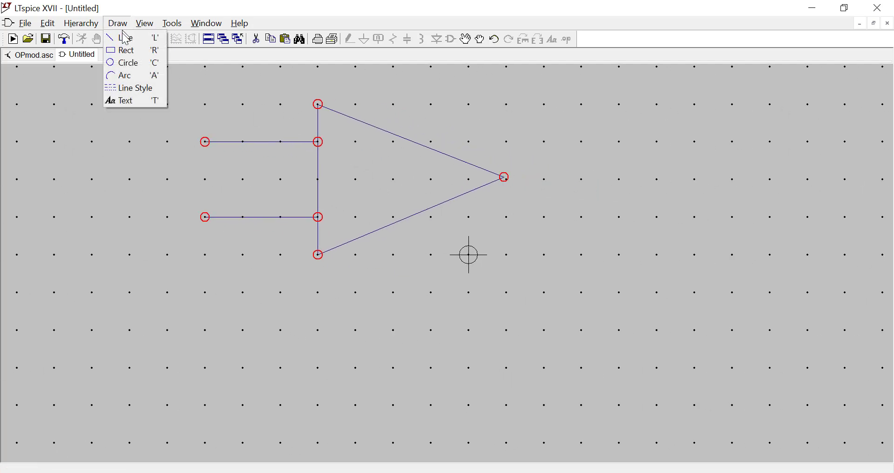
{"action": "left_click", "coordinate": [122, 37]}
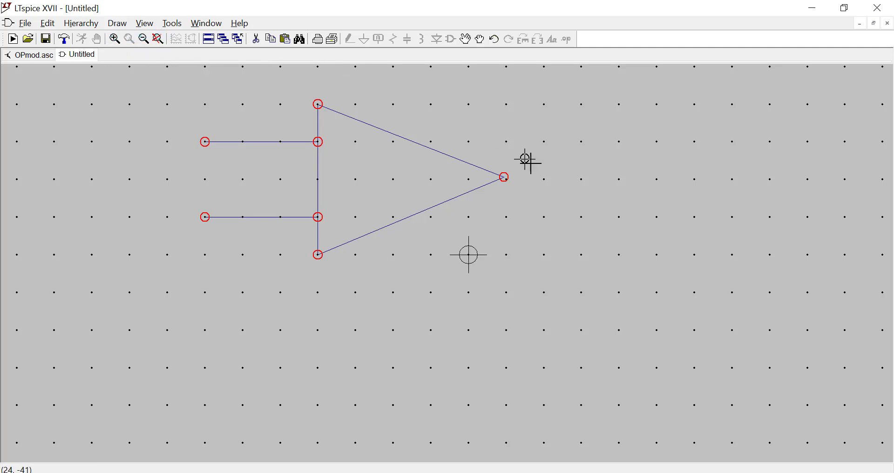
{"action": "left_click", "coordinate": [506, 177]}
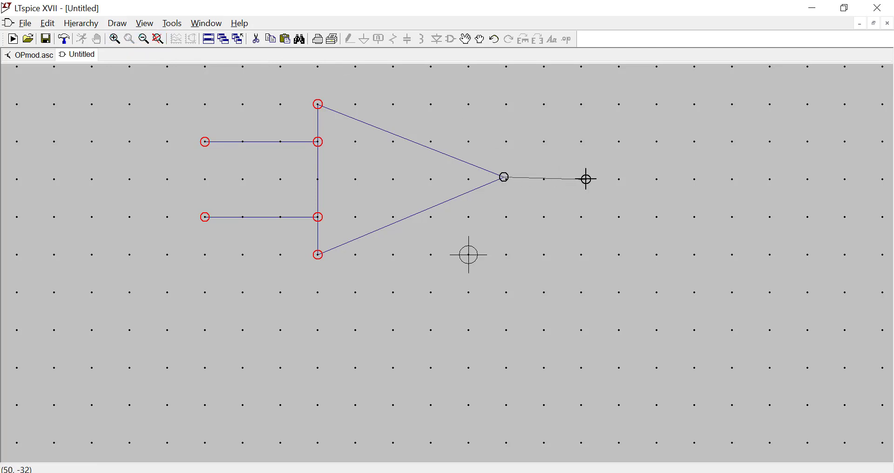
{"action": "right_click", "coordinate": [612, 179]}
{"action": "right_click", "coordinate": [500, 177]}
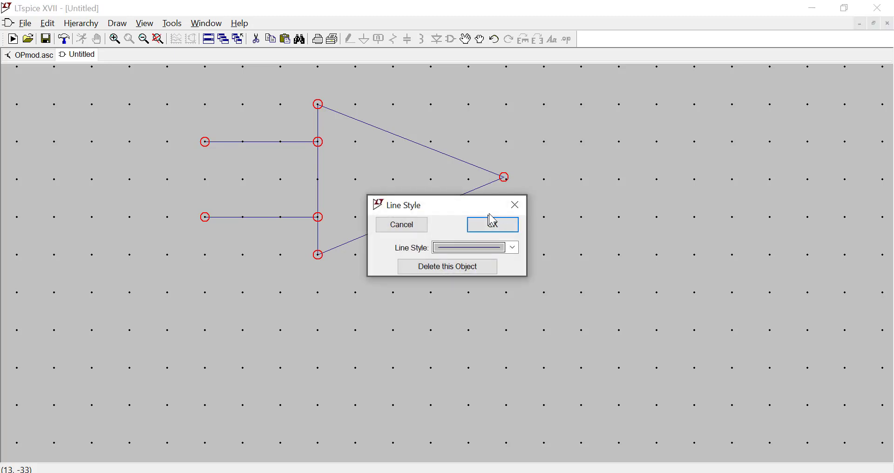
{"action": "left_click", "coordinate": [515, 214]}
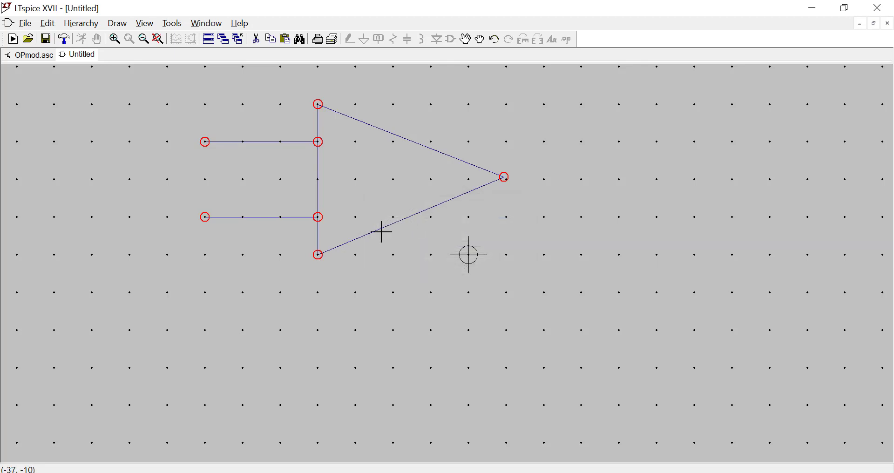
{"action": "right_click", "coordinate": [374, 231]}
{"action": "left_click", "coordinate": [408, 231]}
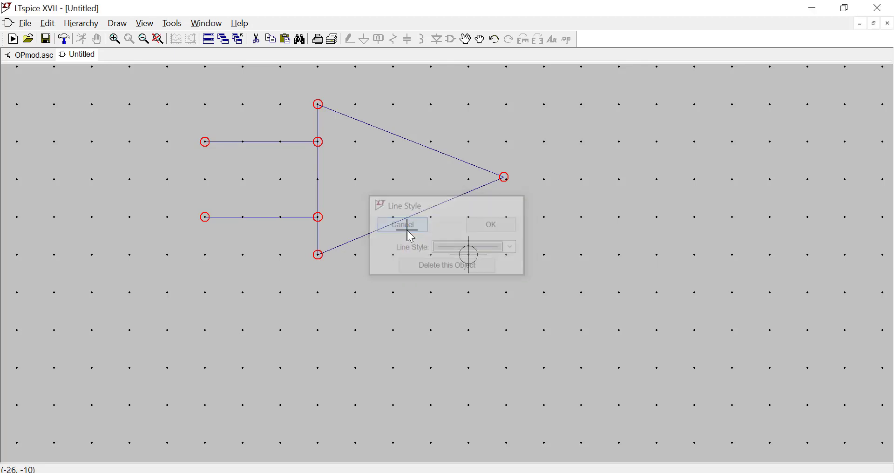
Delete the two slanted sides of the triangle, keeping its vertical edge and both input lines.
{"action": "left_click", "coordinate": [256, 39]}
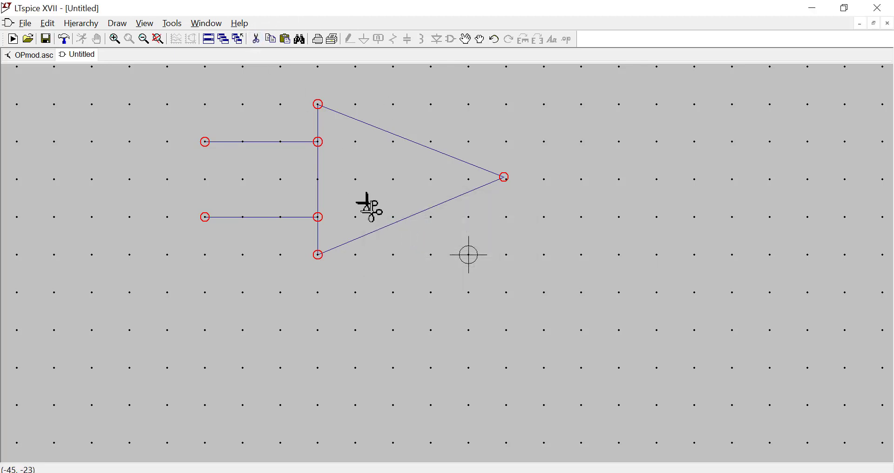
{"action": "left_click", "coordinate": [395, 224]}
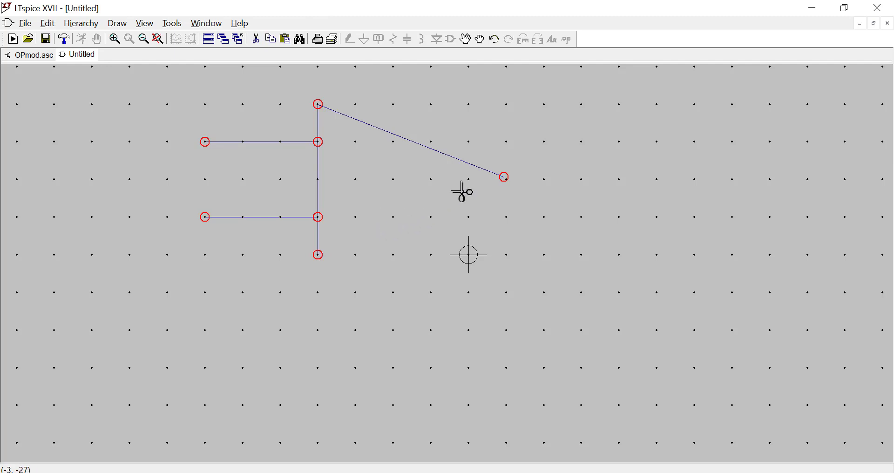
{"action": "left_click", "coordinate": [480, 168]}
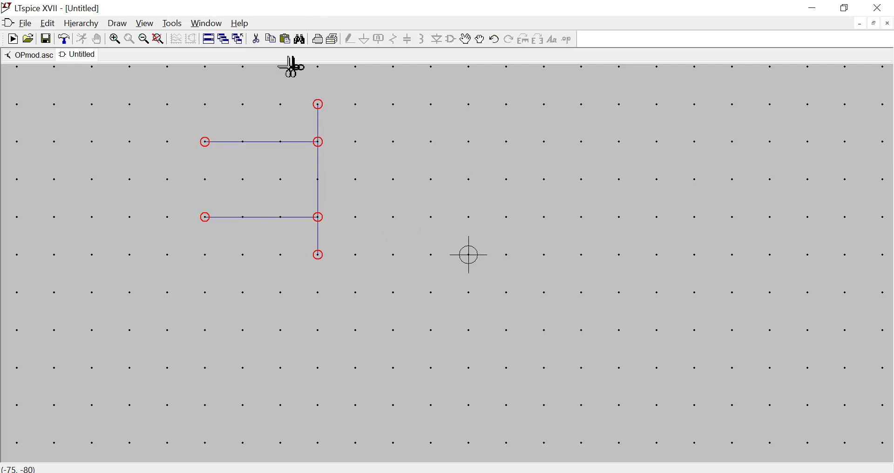
Redraw the triangle's two slanted sides from the ends of the vertical edge to an on-grid apex at (0, -32).
{"action": "left_click", "coordinate": [117, 24]}
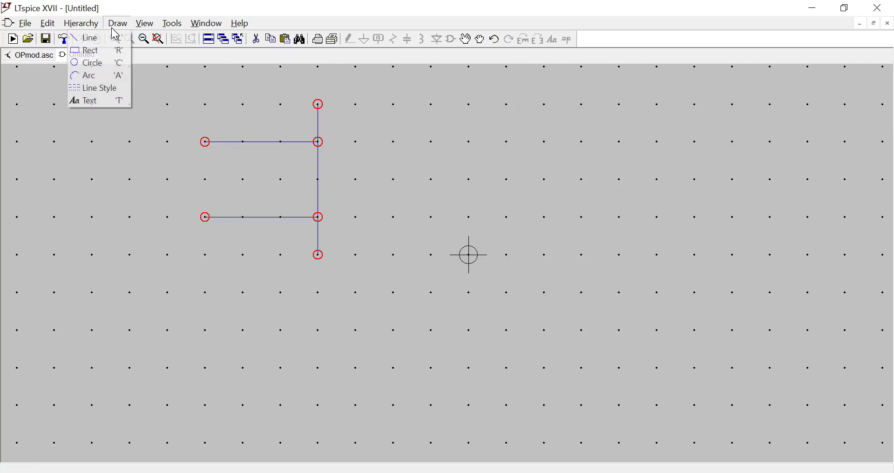
{"action": "left_click", "coordinate": [89, 38]}
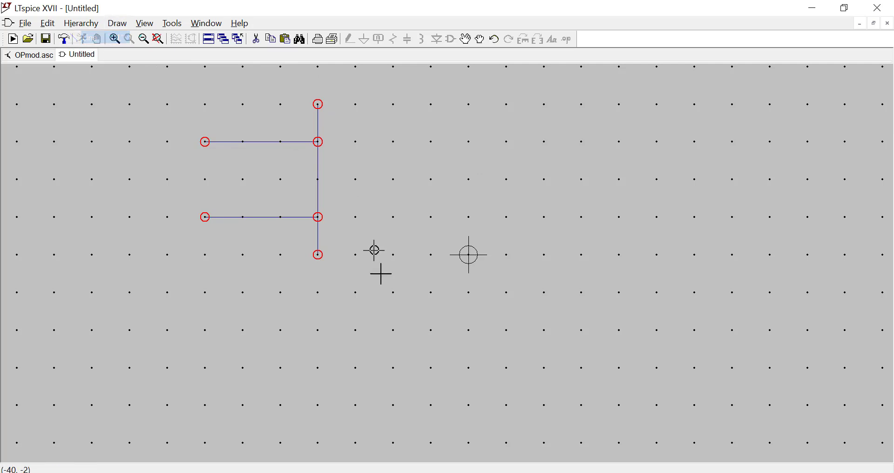
{"action": "left_click", "coordinate": [318, 255]}
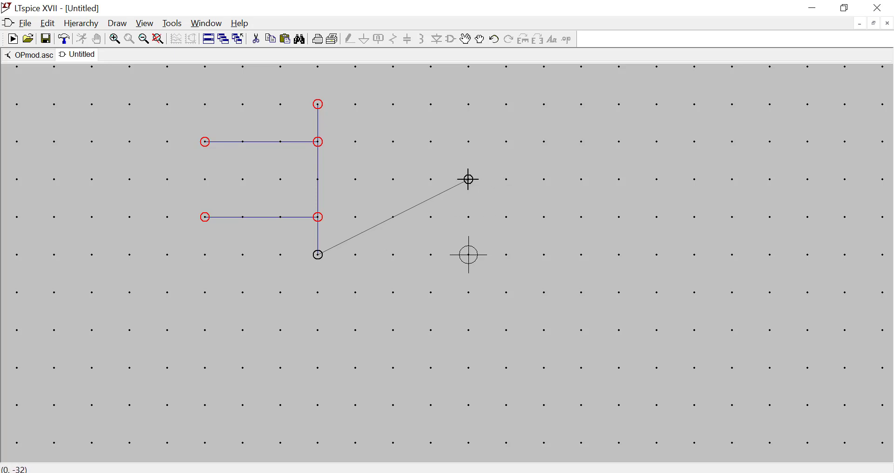
{"action": "left_click", "coordinate": [469, 180]}
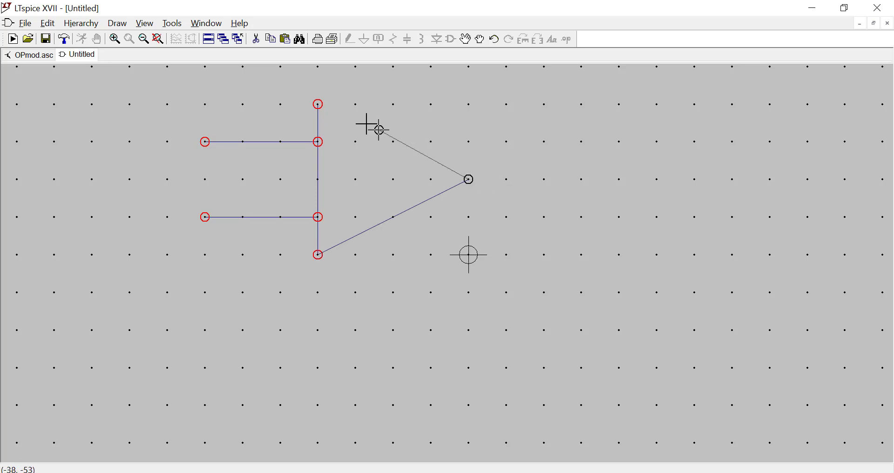
{"action": "left_click", "coordinate": [318, 104]}
{"action": "right_click", "coordinate": [451, 118]}
Draw a 32-unit horizontal output line extending right from the triangle's apex to (32, -32).
{"action": "left_click", "coordinate": [117, 23]}
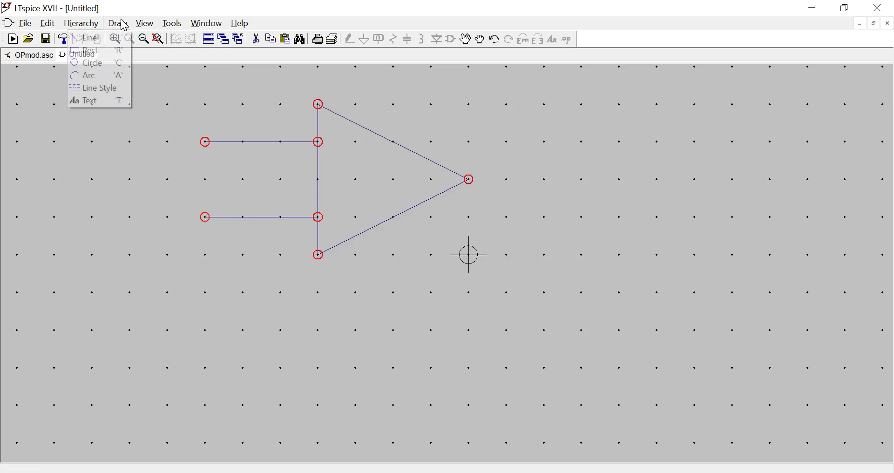
{"action": "left_click", "coordinate": [87, 61]}
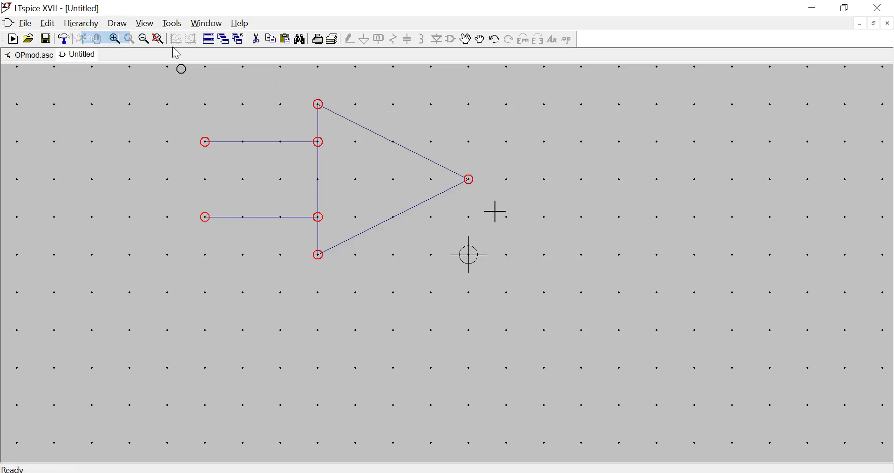
{"action": "left_click", "coordinate": [469, 180]}
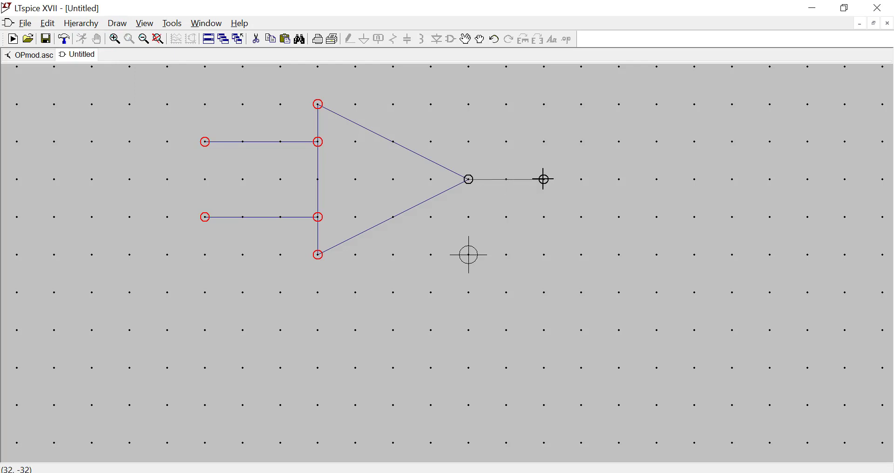
{"action": "left_click", "coordinate": [544, 179]}
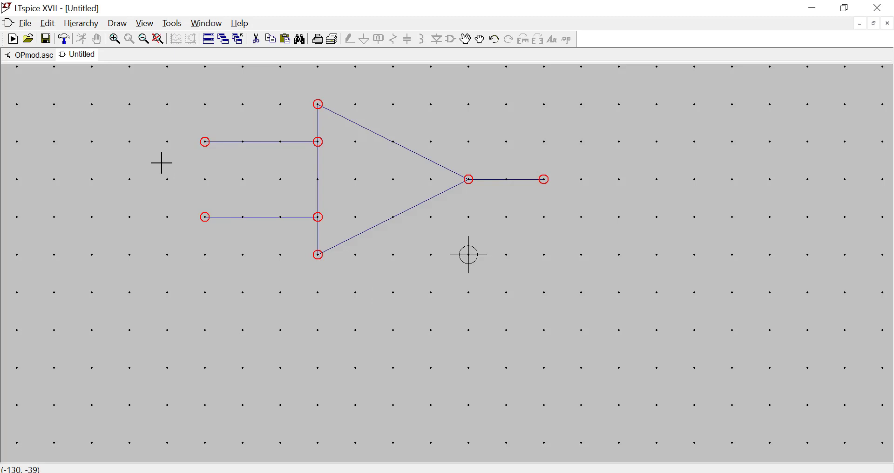
Add the text "In+" to the symbol just above the upper input line.
{"action": "left_click_drag", "start_coordinate": [162, 163], "coordinate": [168, 117]}
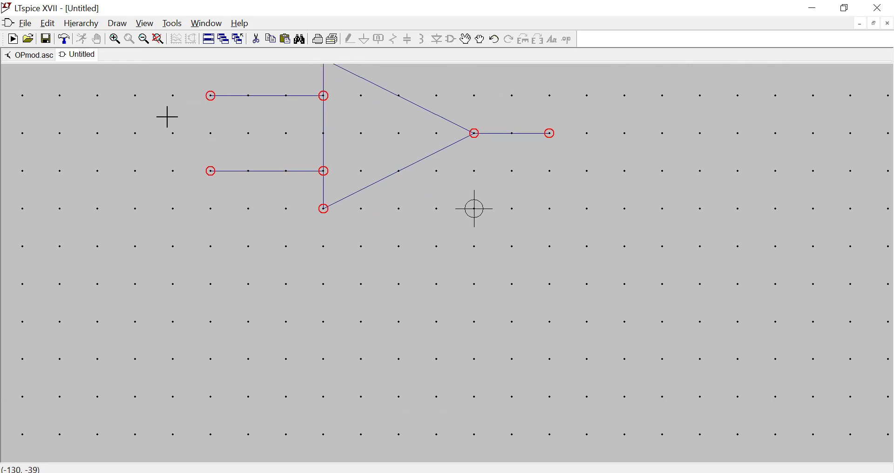
{"action": "left_click", "coordinate": [118, 24]}
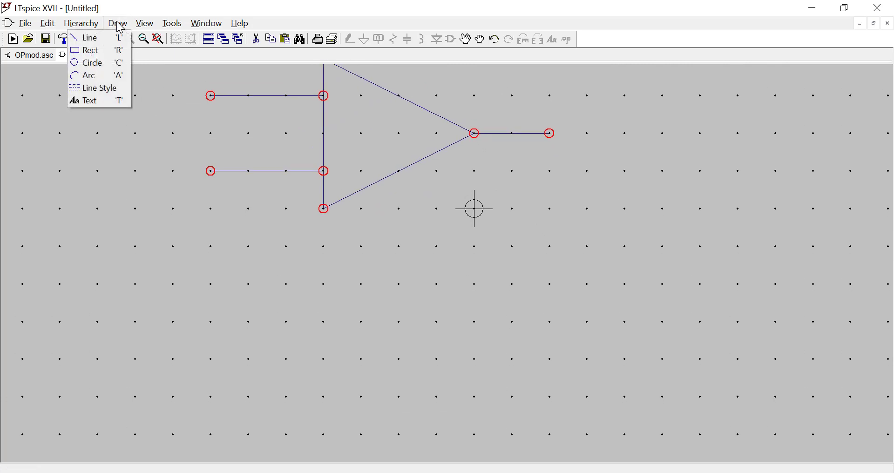
{"action": "left_click", "coordinate": [101, 102]}
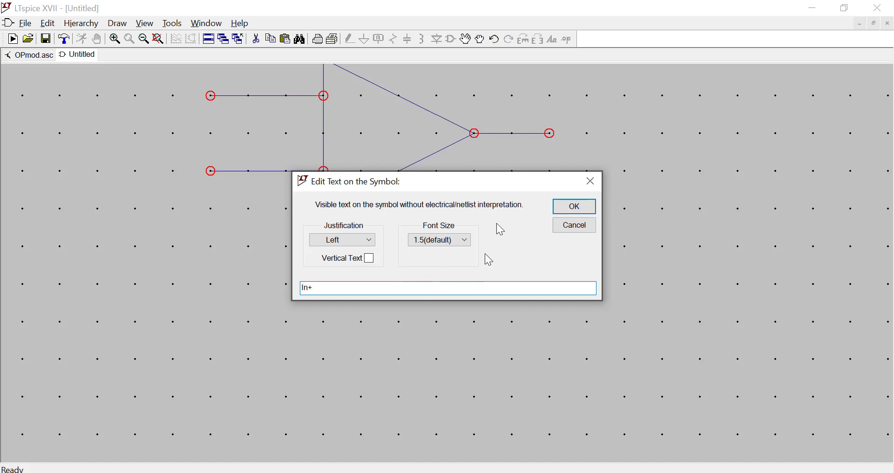
{"action": "left_click", "coordinate": [566, 208]}
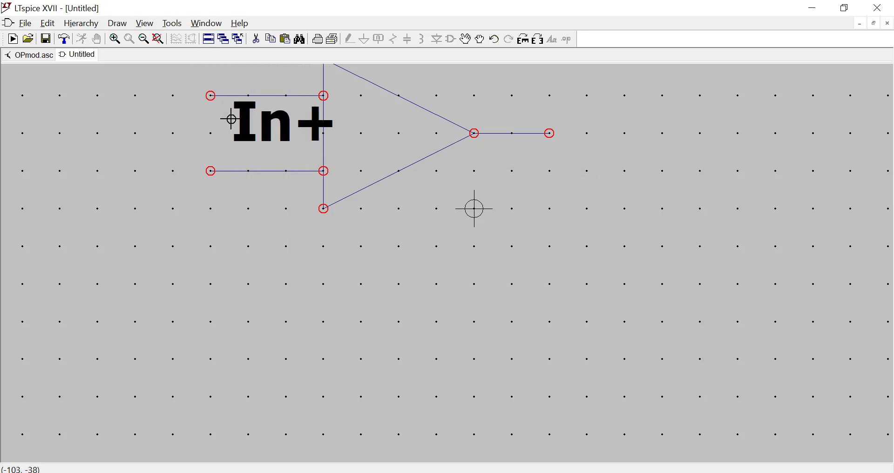
{"action": "scroll", "coordinate": [232, 119], "scroll_direction": "down", "scroll_amount": 2}
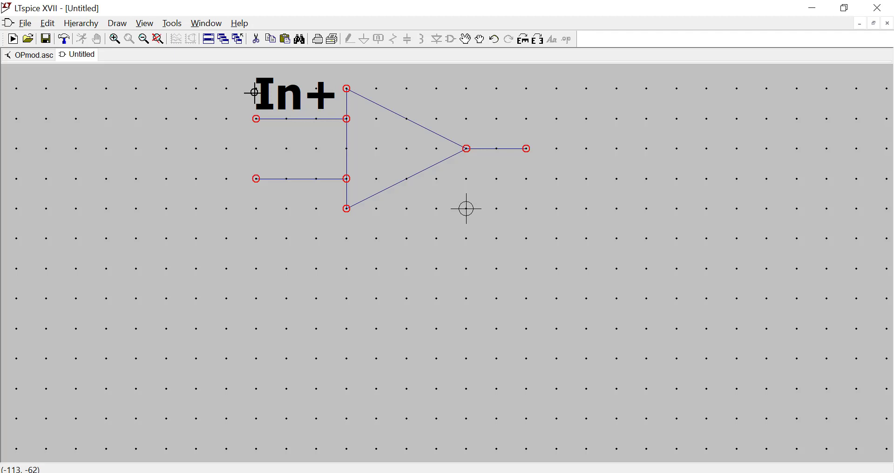
{"action": "left_click", "coordinate": [255, 93]}
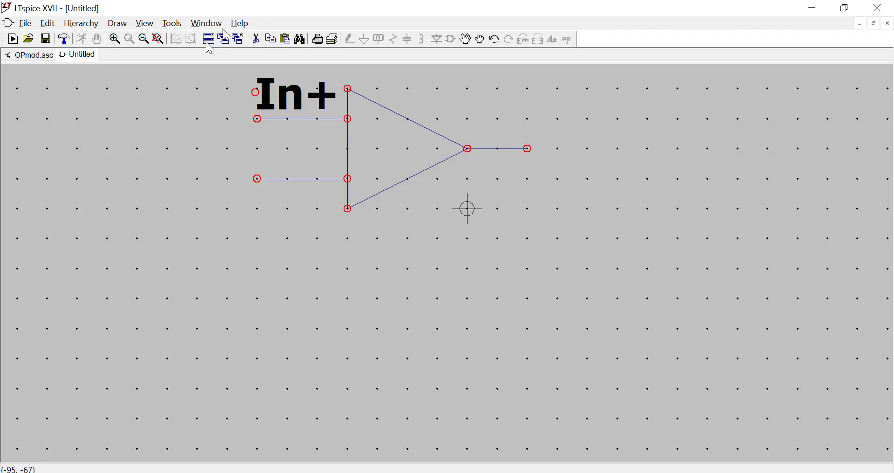
Add the text "In-" to the symbol just below the lower input line.
{"action": "left_click", "coordinate": [144, 24]}
{"action": "mouse_move", "coordinate": [118, 24]}
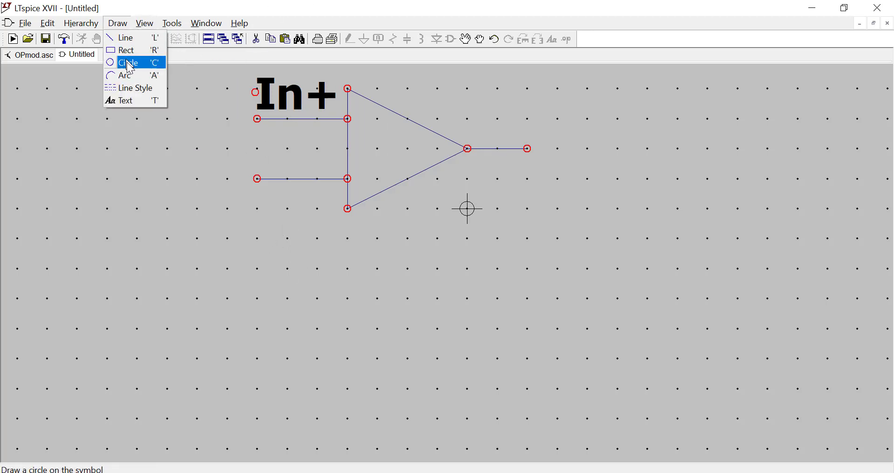
{"action": "left_click", "coordinate": [132, 103]}
{"action": "type", "text": "In-"}
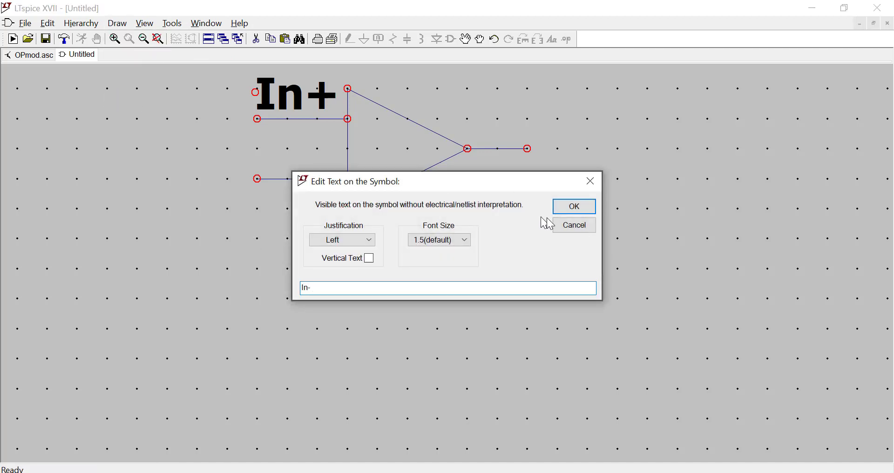
{"action": "left_click", "coordinate": [567, 208]}
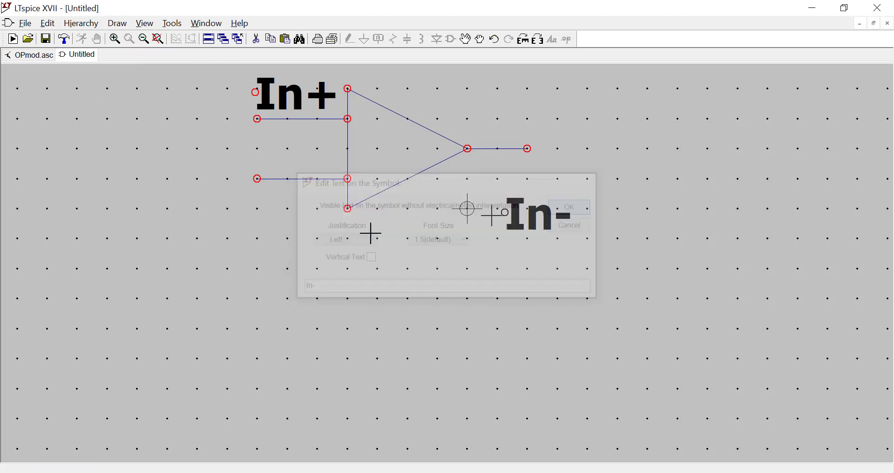
{"action": "left_click", "coordinate": [255, 214]}
Add the text "Out" to the symbol just above the free end of the output line.
{"action": "left_click", "coordinate": [117, 23]}
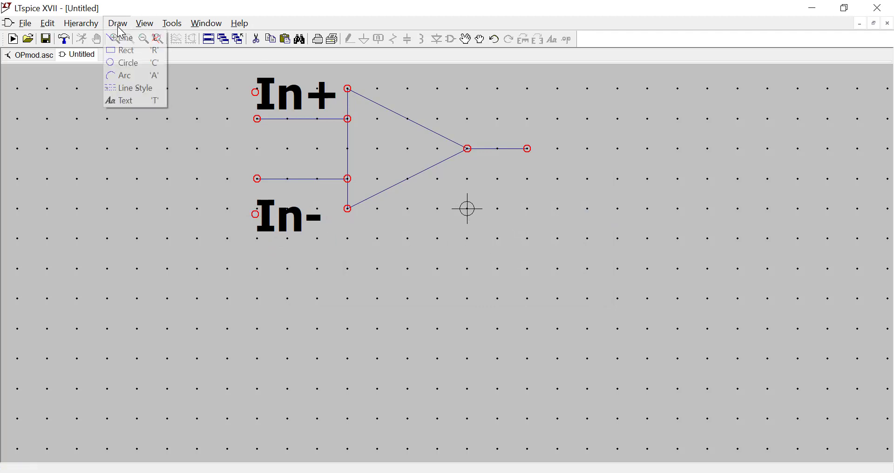
{"action": "left_click", "coordinate": [130, 100]}
{"action": "type", "text": "Out"}
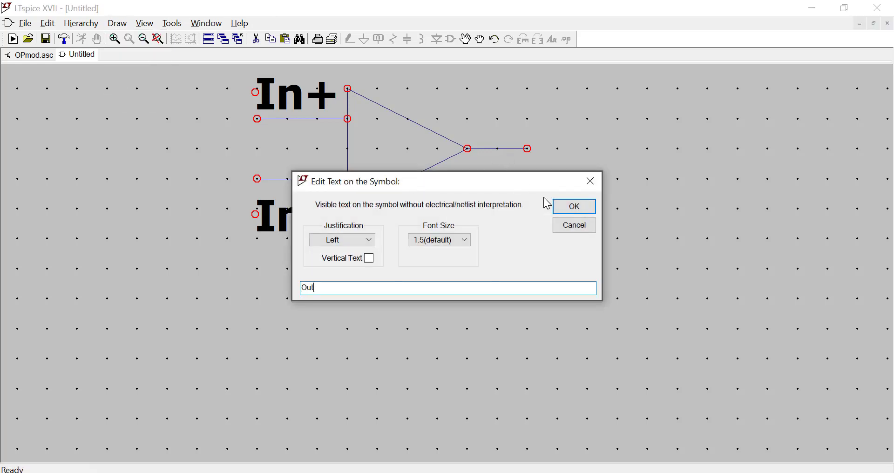
{"action": "left_click", "coordinate": [561, 207]}
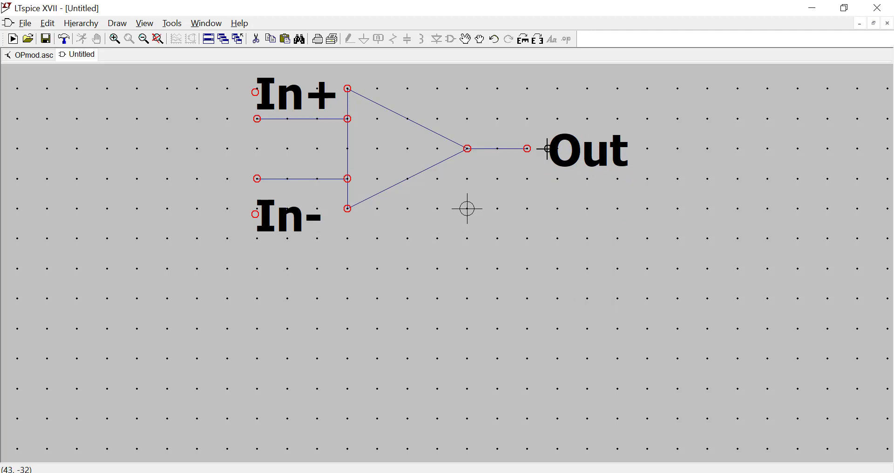
{"action": "left_click", "coordinate": [528, 118]}
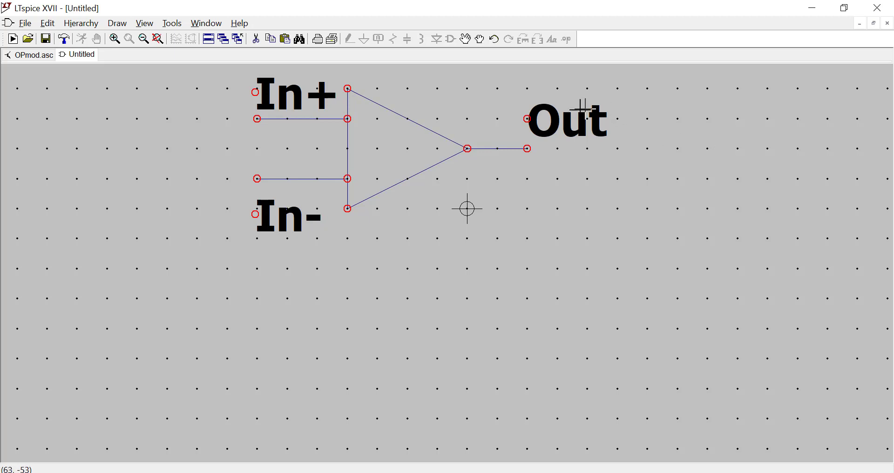
Set the font size of the "Out" text to 1.0.
{"action": "right_click", "coordinate": [565, 131]}
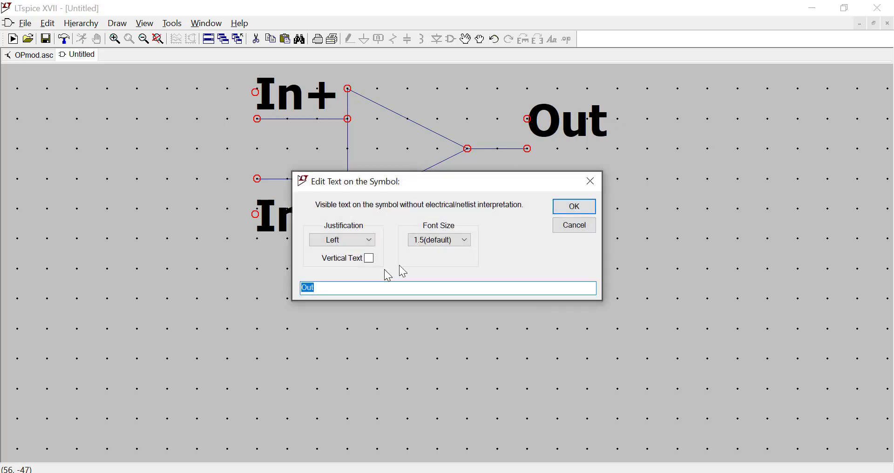
{"action": "left_click", "coordinate": [443, 241]}
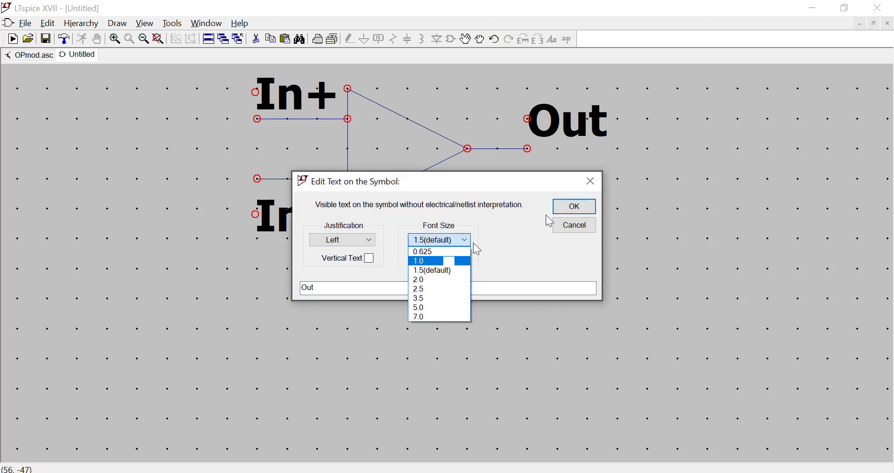
{"action": "left_click", "coordinate": [458, 260]}
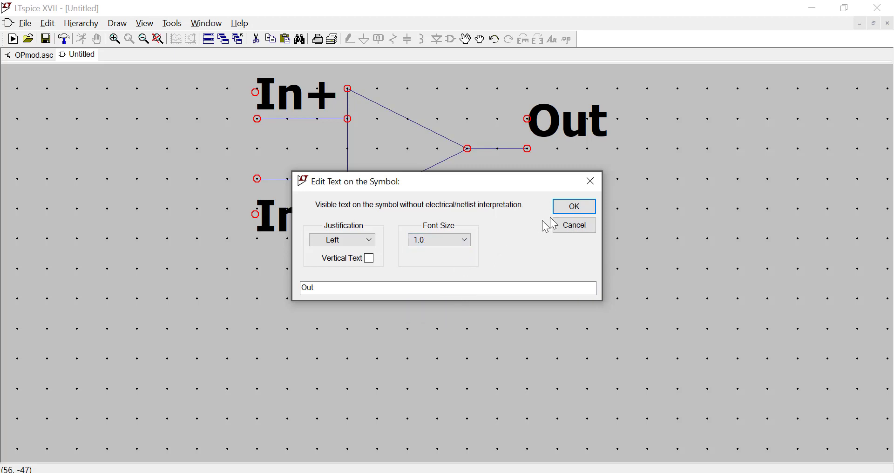
{"action": "left_click", "coordinate": [574, 207]}
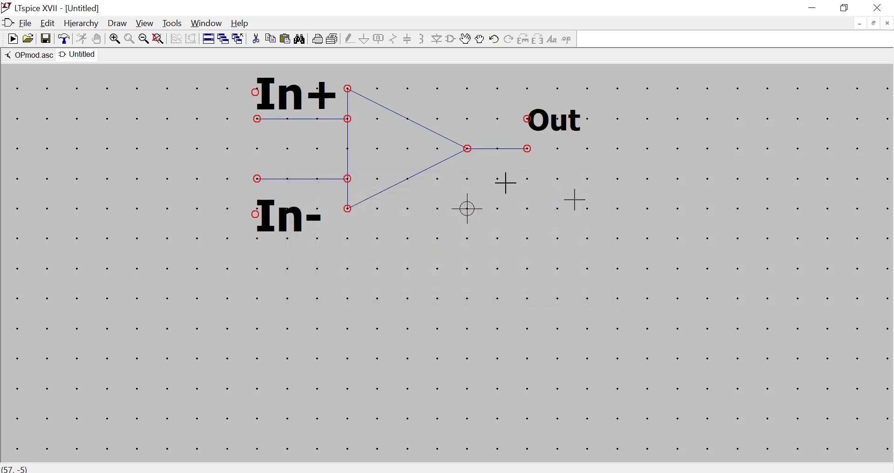
Set the font size of the "In+" and "In-" texts to 1.0.
{"action": "right_click", "coordinate": [293, 95]}
{"action": "left_click", "coordinate": [435, 247]}
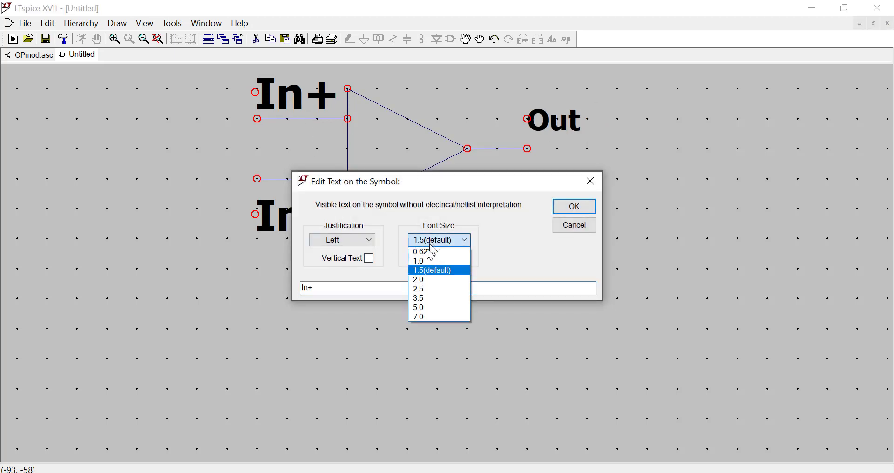
{"action": "left_click", "coordinate": [428, 260]}
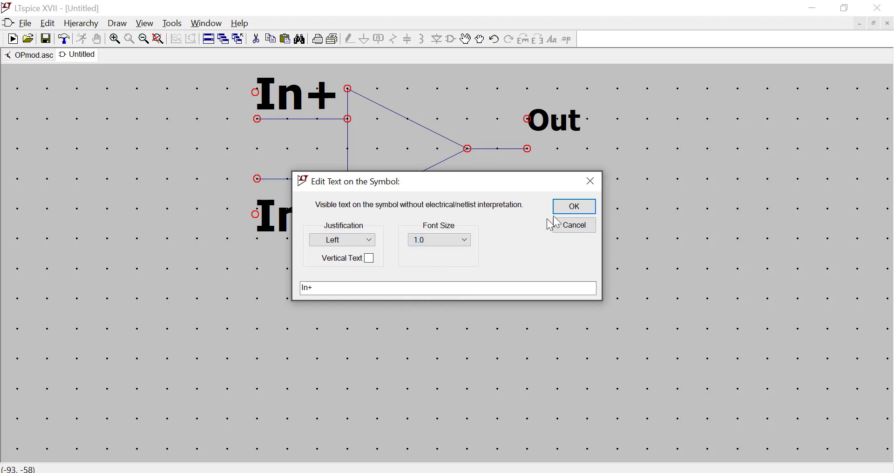
{"action": "left_click", "coordinate": [576, 208]}
{"action": "right_click", "coordinate": [298, 217]}
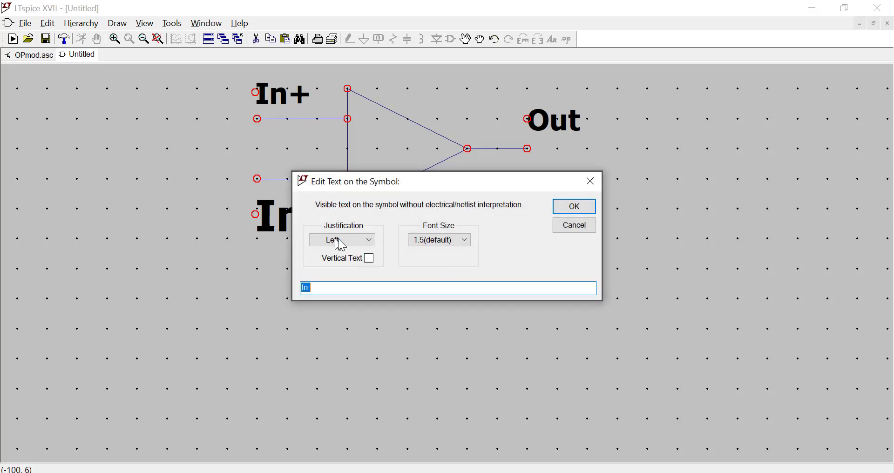
{"action": "left_click", "coordinate": [412, 242]}
{"action": "left_click", "coordinate": [419, 262]}
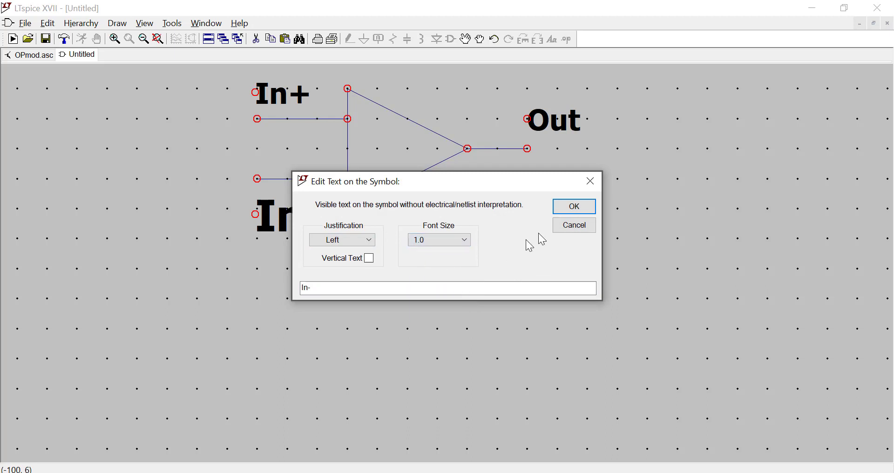
{"action": "left_click", "coordinate": [573, 208]}
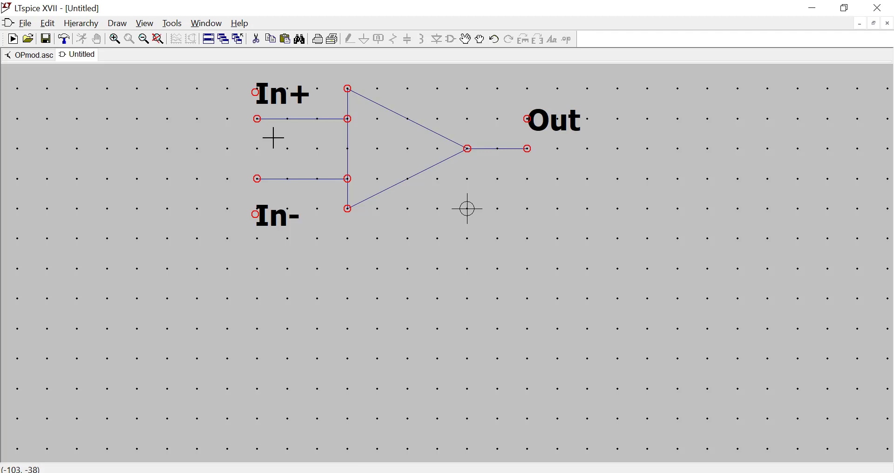
Add an invisible-label pin named "In+" at the free end of the symbol's upper input line.
{"action": "left_click", "coordinate": [50, 25]}
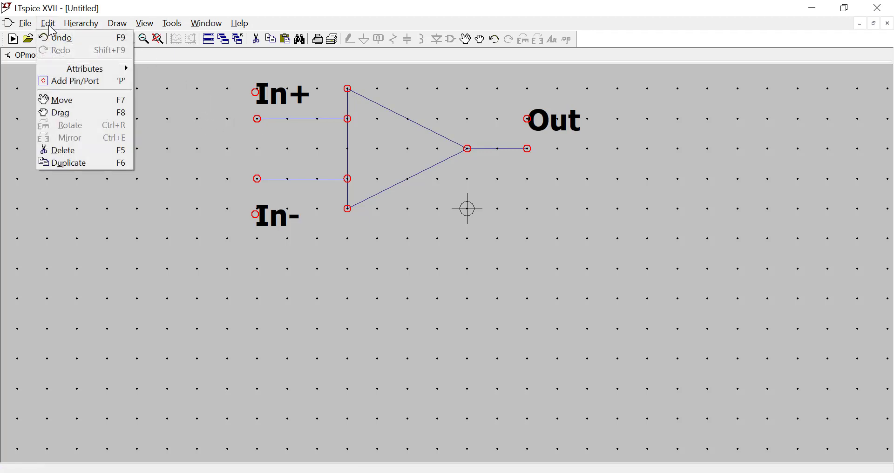
{"action": "left_click", "coordinate": [76, 86]}
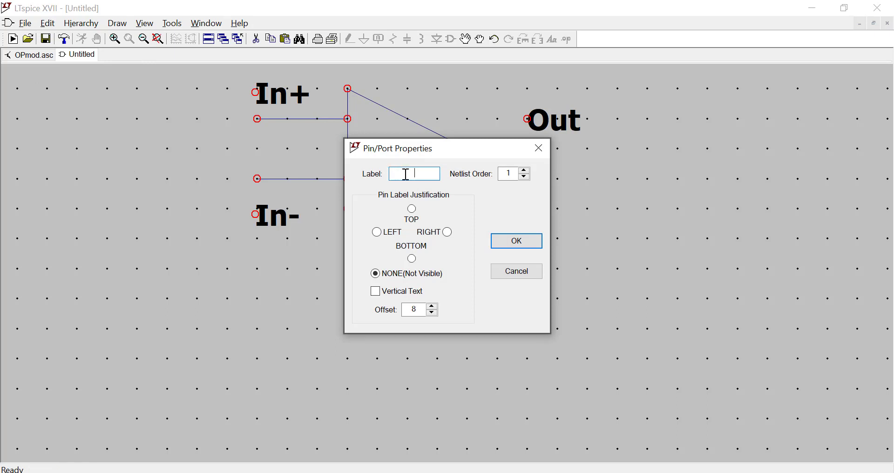
{"action": "type", "text": "In+"}
{"action": "left_click", "coordinate": [510, 242]}
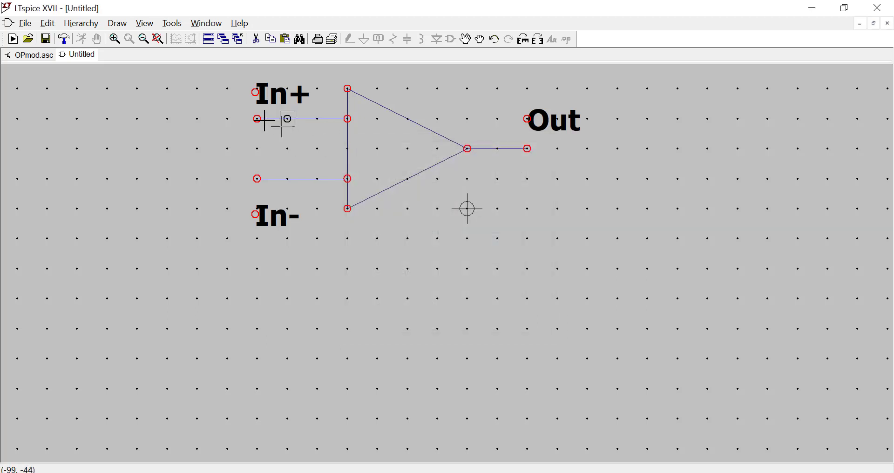
{"action": "left_click", "coordinate": [254, 124]}
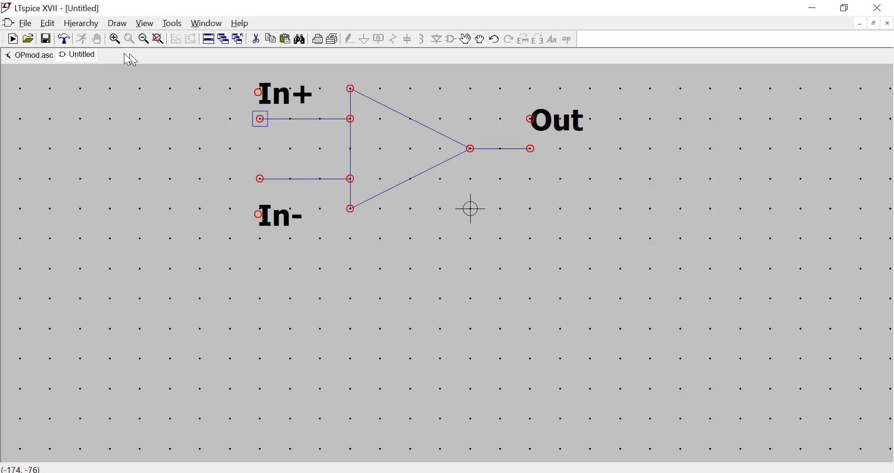
Add an invisible-label pin named "In-" at the free end of the symbol's lower input line.
{"action": "left_click", "coordinate": [48, 23]}
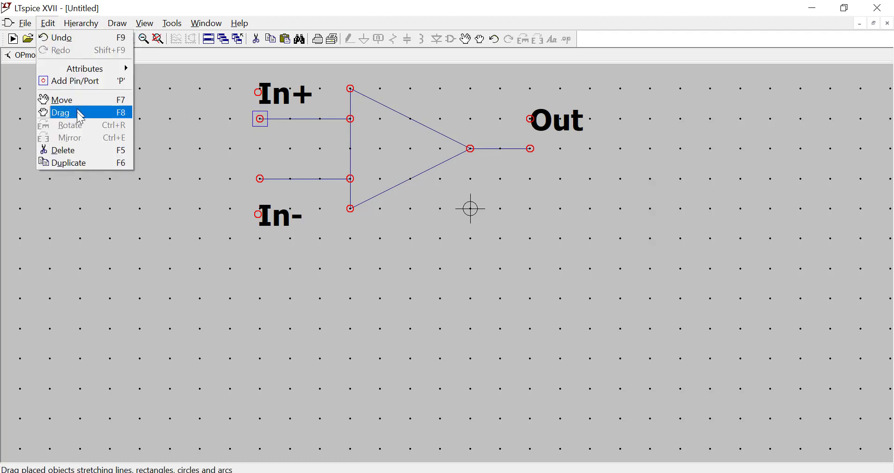
{"action": "left_click", "coordinate": [77, 82]}
{"action": "type", "text": "In-"}
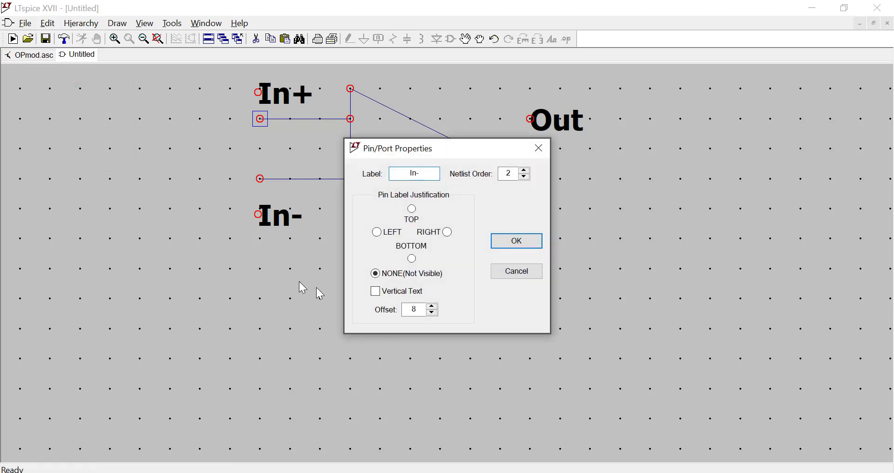
{"action": "left_click", "coordinate": [495, 242]}
{"action": "left_click", "coordinate": [260, 179]}
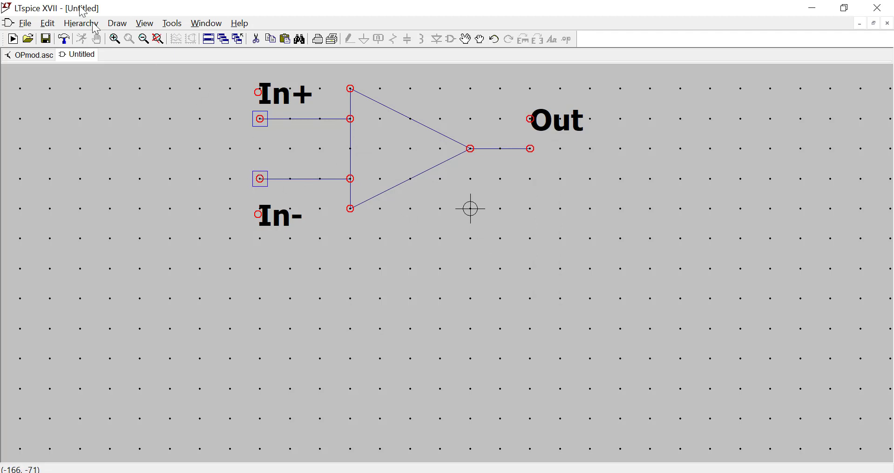
Add an invisible-label pin named "Out" at the free end of the symbol's output line.
{"action": "left_click", "coordinate": [55, 27]}
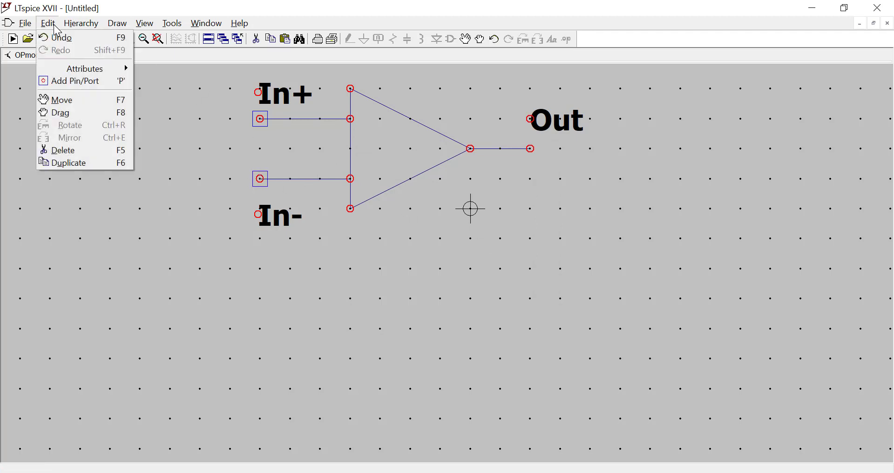
{"action": "left_click", "coordinate": [55, 82]}
{"action": "type", "text": "Out"}
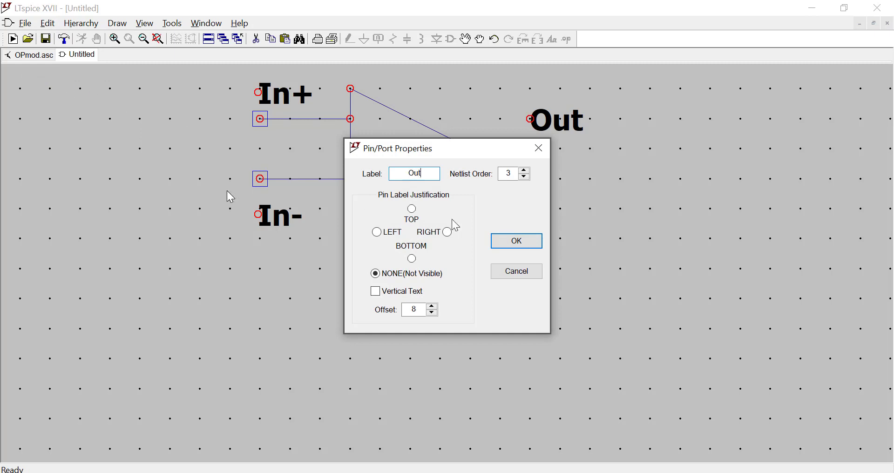
{"action": "left_click", "coordinate": [517, 243]}
{"action": "left_click", "coordinate": [535, 148]}
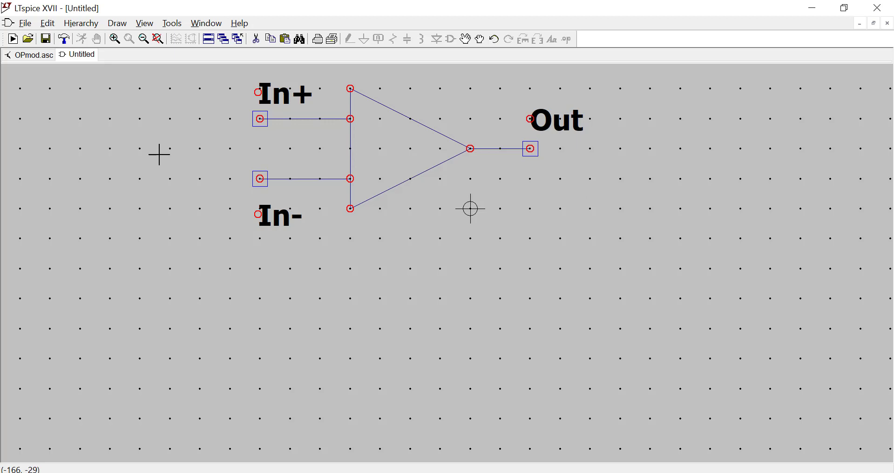
Save the symbol on the Desktop as OPmod in the schematic symbol (.asy) format.
{"action": "left_click", "coordinate": [25, 23]}
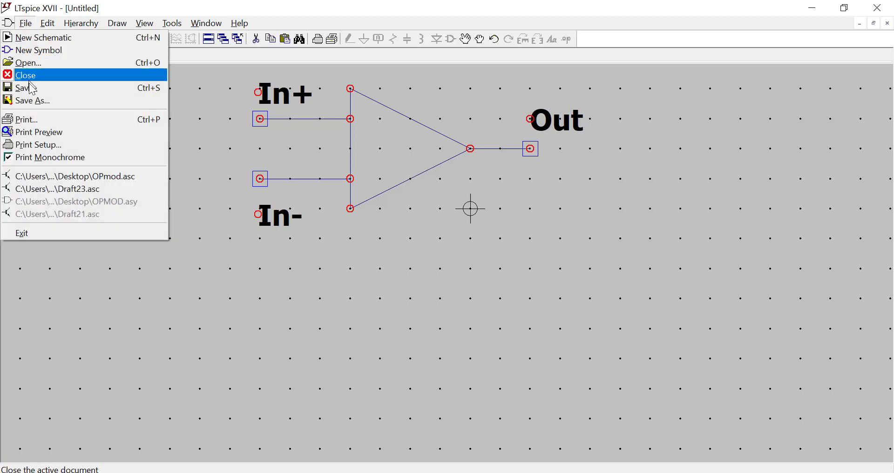
{"action": "left_click", "coordinate": [34, 100]}
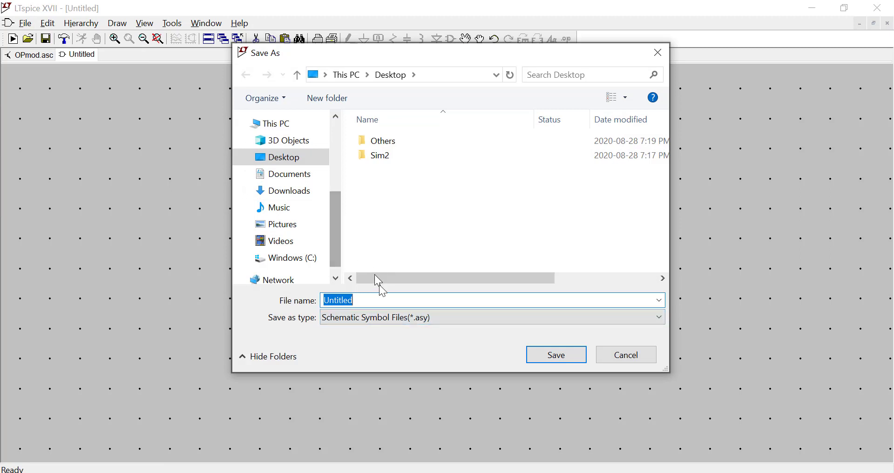
{"action": "type", "text": "O"}
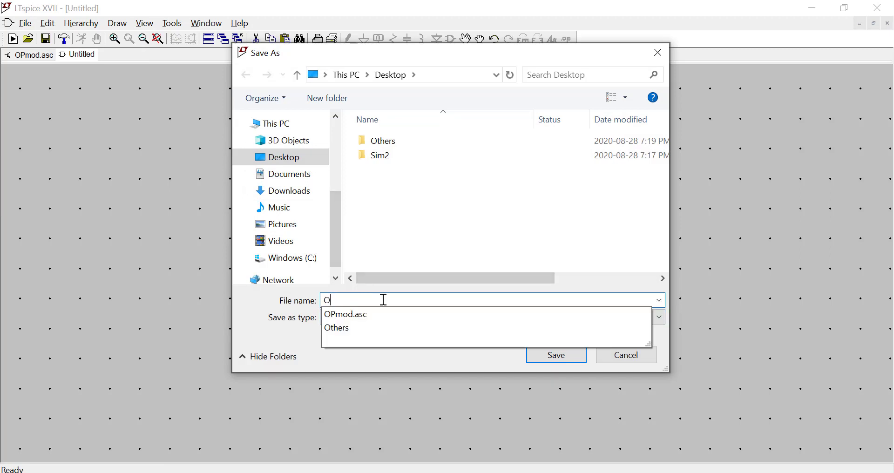
{"action": "type", "text": "Pmod"}
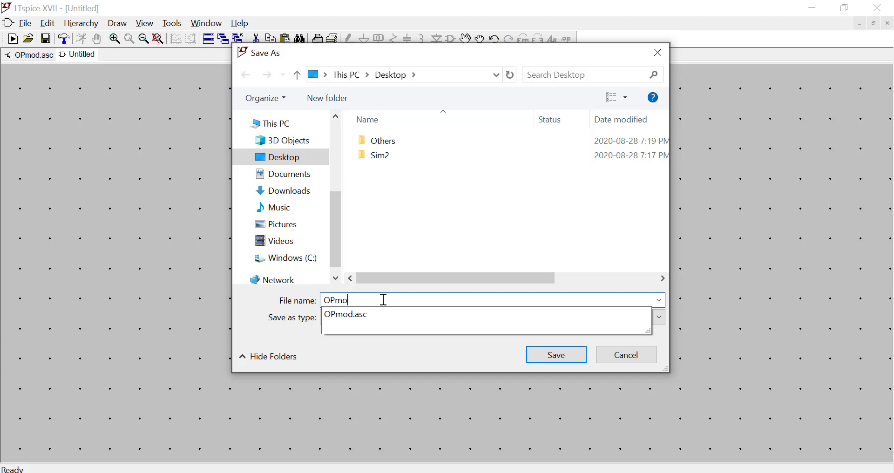
{"action": "left_click", "coordinate": [410, 363]}
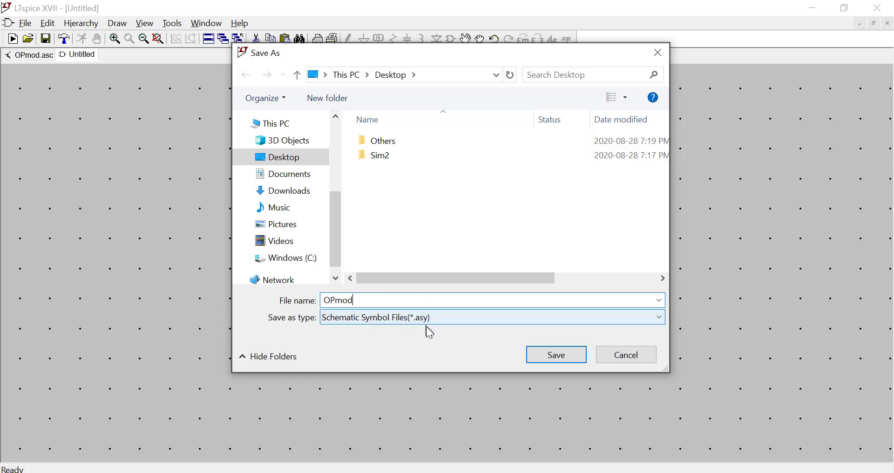
{"action": "left_click", "coordinate": [557, 356]}
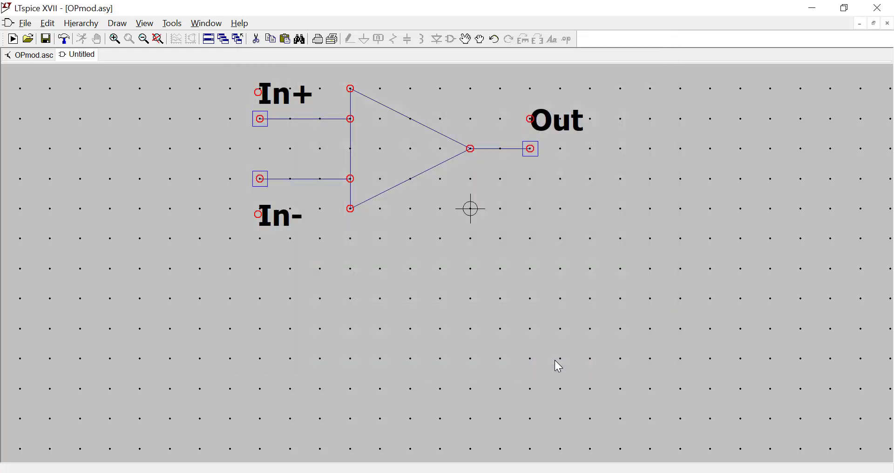
Create a new schematic and save it on the Desktop as OPmodtest.
{"action": "left_click", "coordinate": [26, 26]}
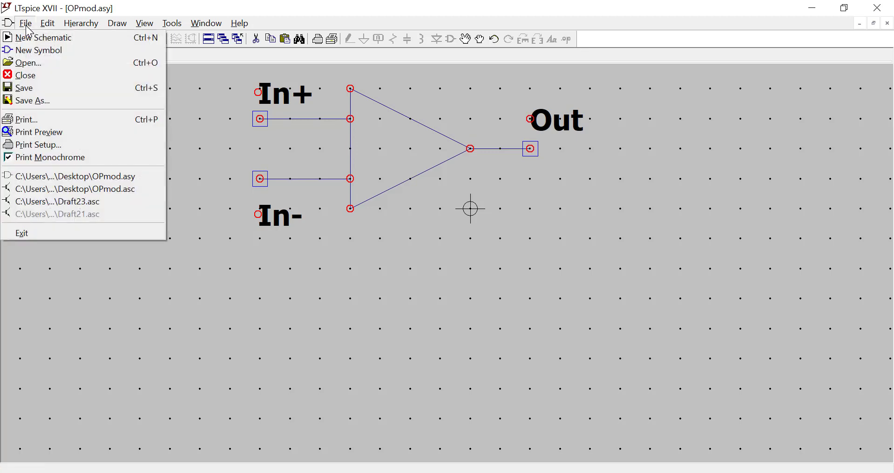
{"action": "left_click", "coordinate": [33, 35]}
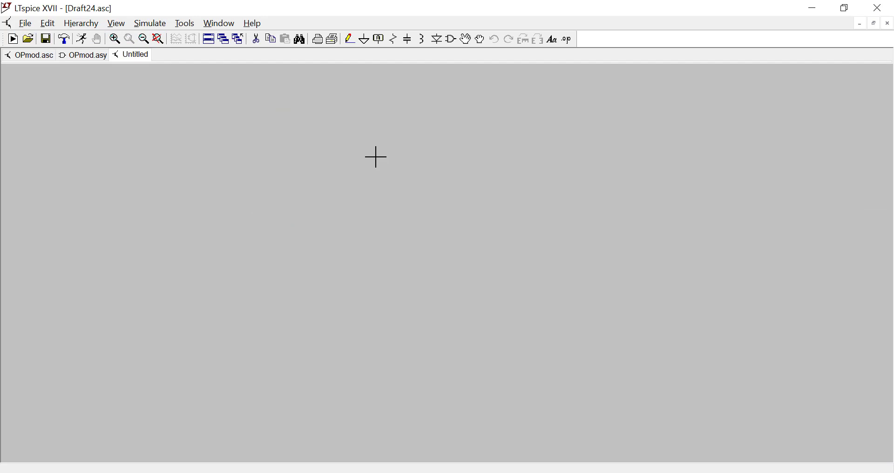
{"action": "left_click", "coordinate": [25, 24]}
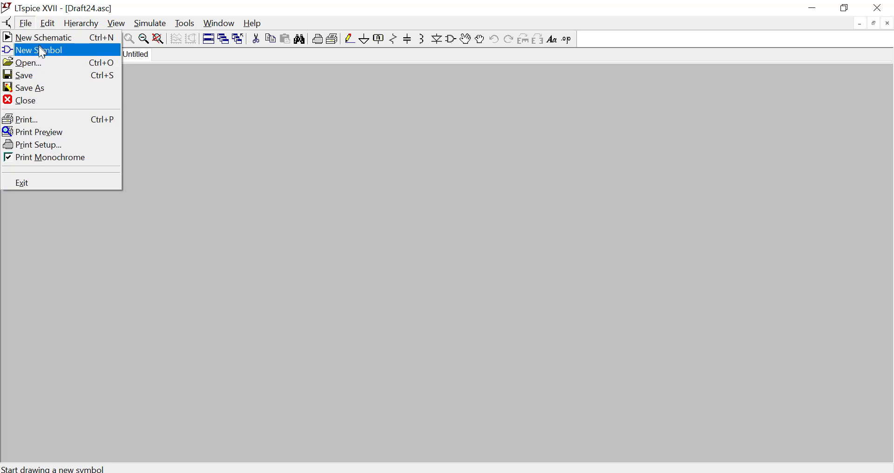
{"action": "left_click", "coordinate": [31, 88]}
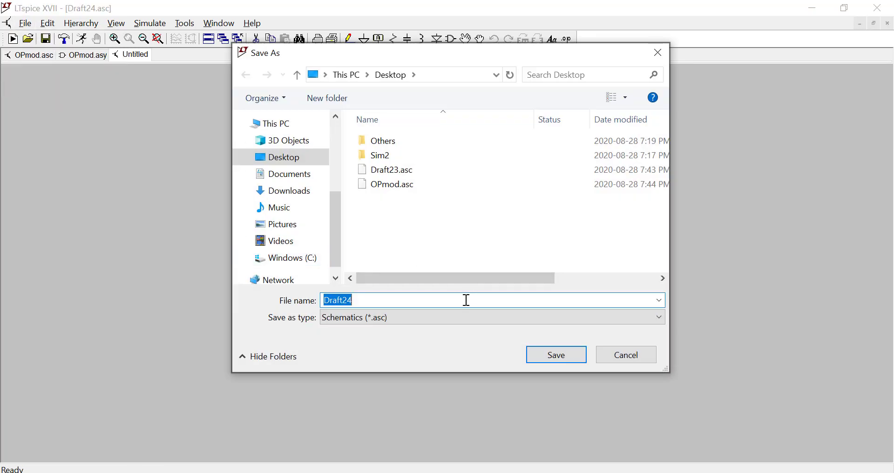
{"action": "type", "text": "OP"}
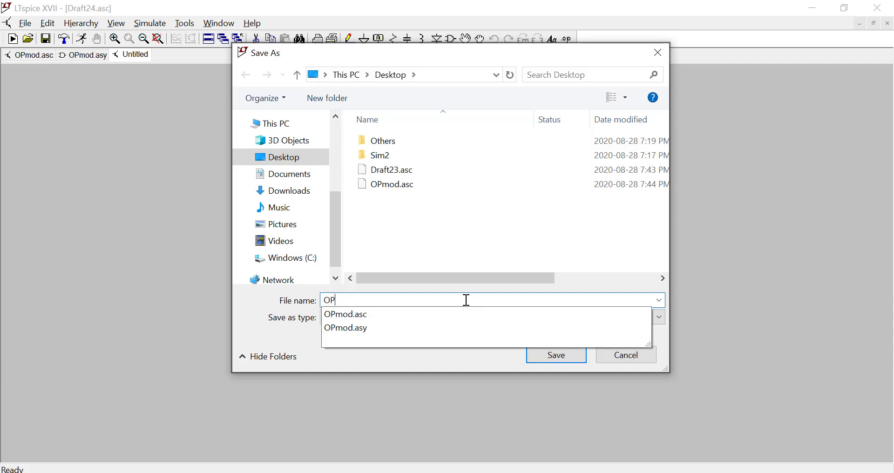
{"action": "type", "text": "modtest"}
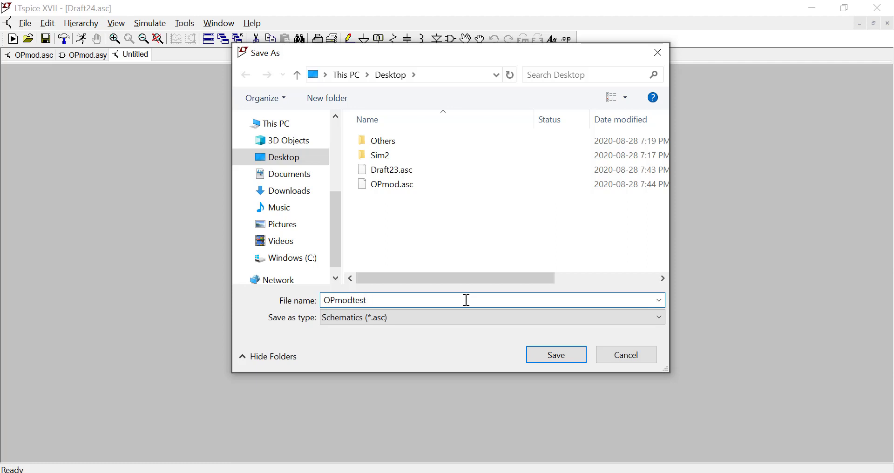
{"action": "key", "text": "Return"}
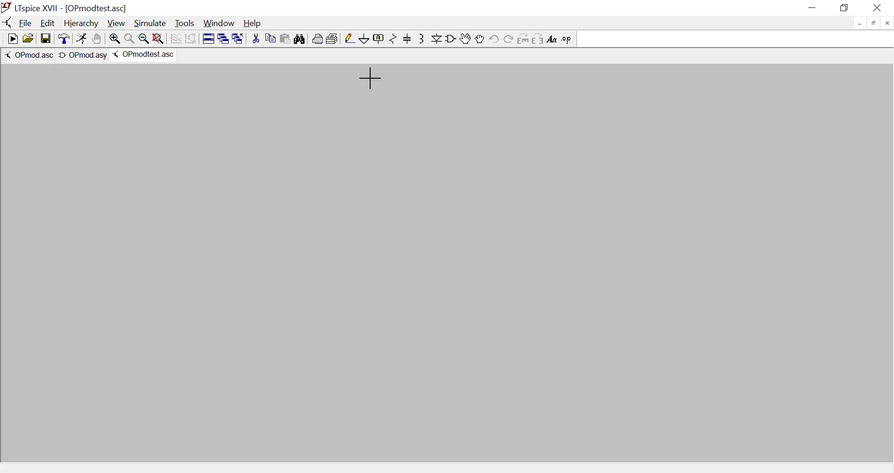
Place the OPmod component from the Desktop symbol directory near the middle of the schematic.
{"action": "left_click", "coordinate": [452, 41]}
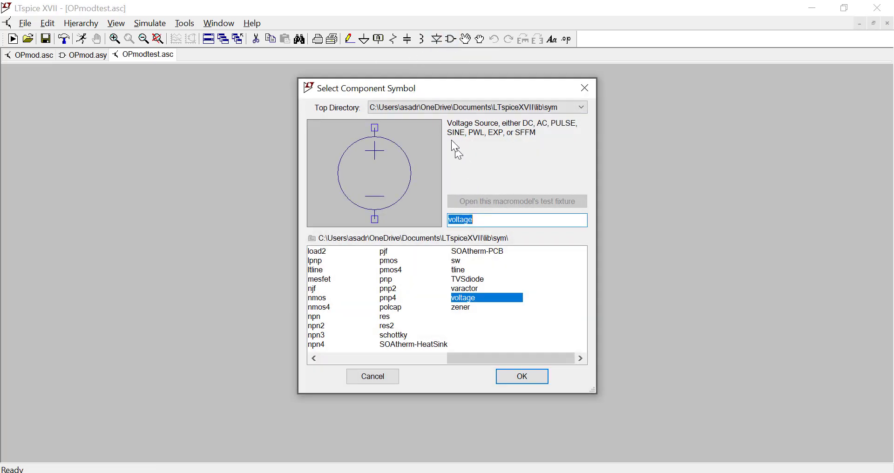
{"action": "left_click", "coordinate": [429, 106]}
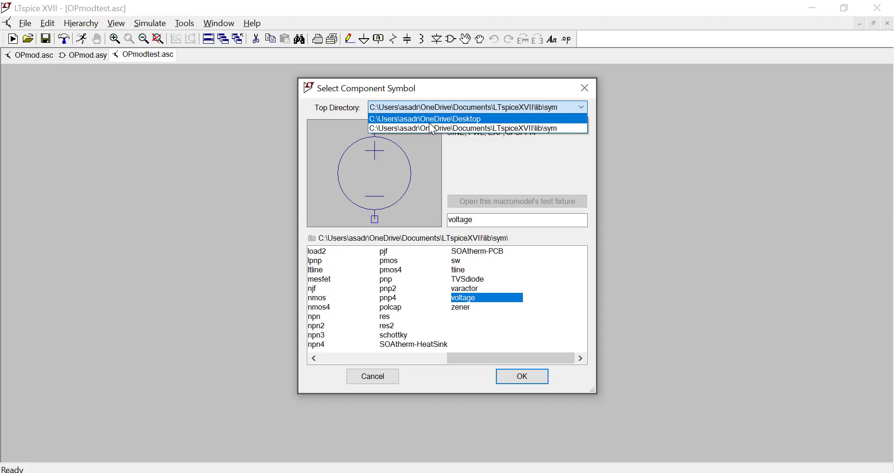
{"action": "left_click", "coordinate": [430, 122]}
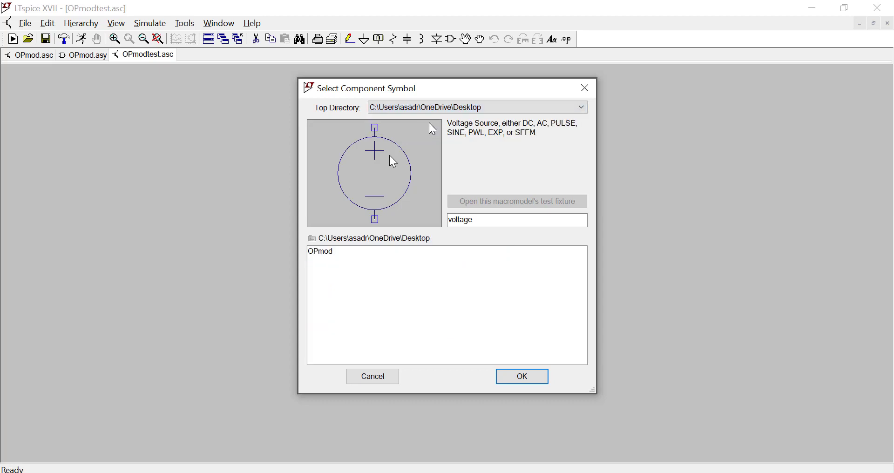
{"action": "left_click", "coordinate": [329, 253]}
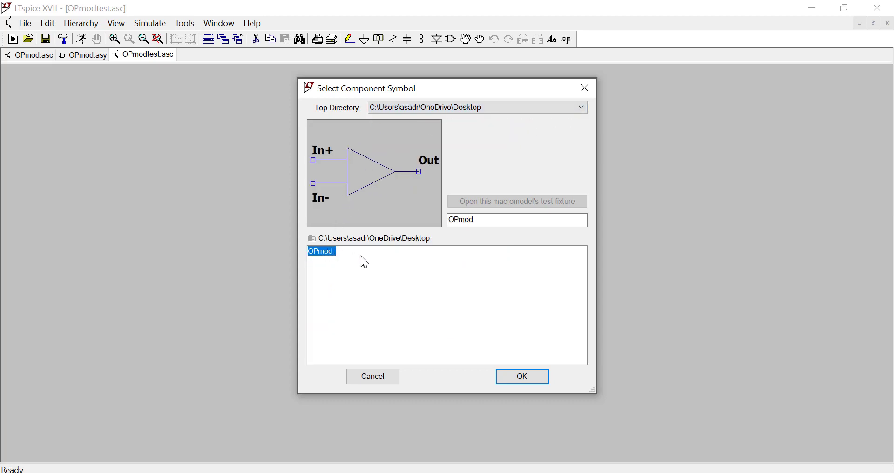
{"action": "left_click", "coordinate": [507, 379]}
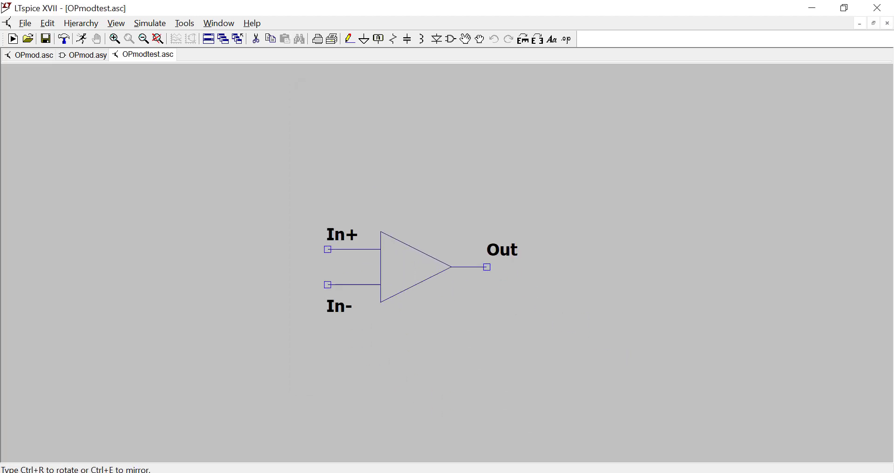
{"action": "left_click", "coordinate": [378, 261]}
{"action": "key", "text": "Escape"}
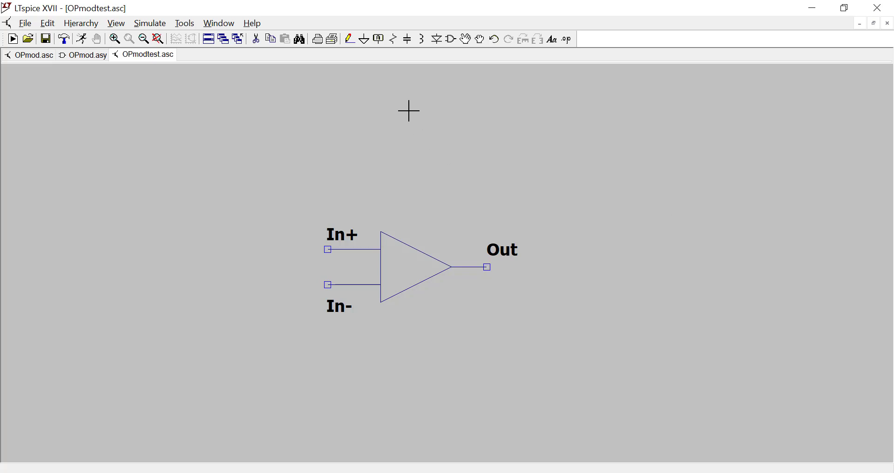
Place one resistor, rotated to horizontal, above the op-amp symbol.
{"action": "left_click", "coordinate": [394, 40]}
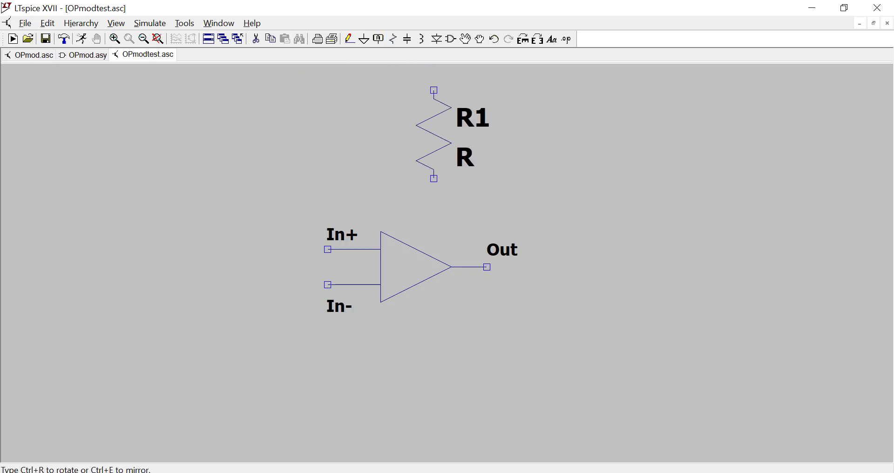
{"action": "key", "text": "ctrl+r"}
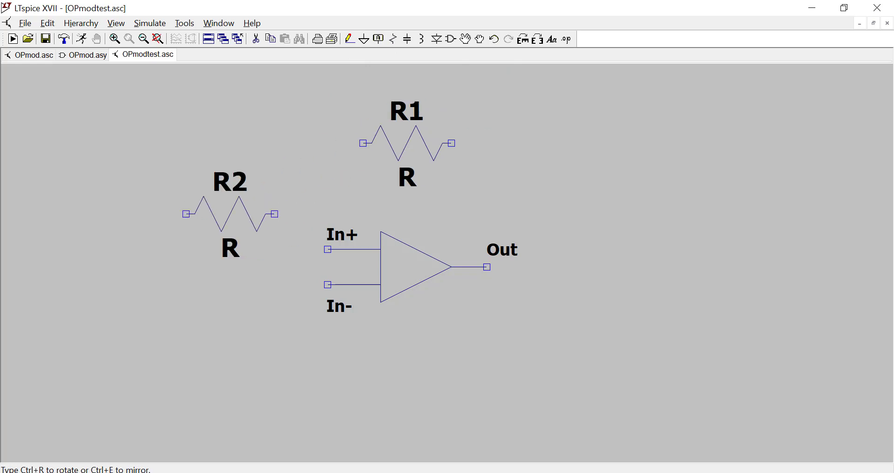
{"action": "key", "text": "Escape"}
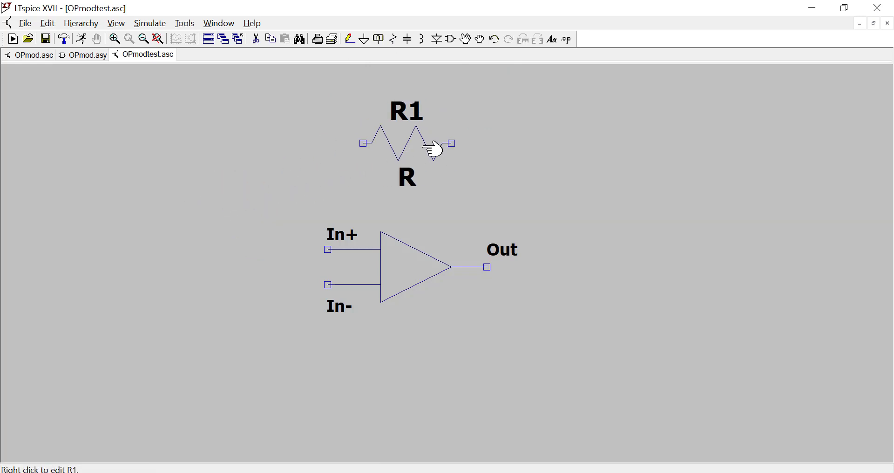
Move the horizontal resistor R1 to just below the op-amp symbol.
{"action": "left_click", "coordinate": [468, 41]}
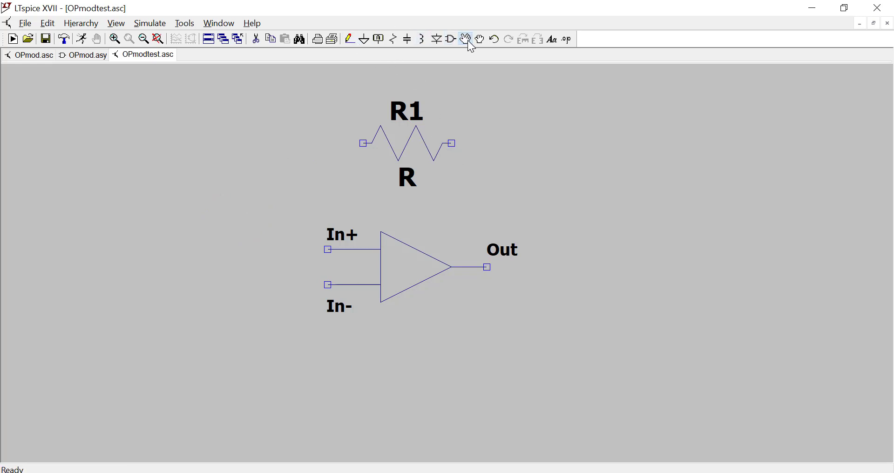
{"action": "left_click", "coordinate": [408, 156]}
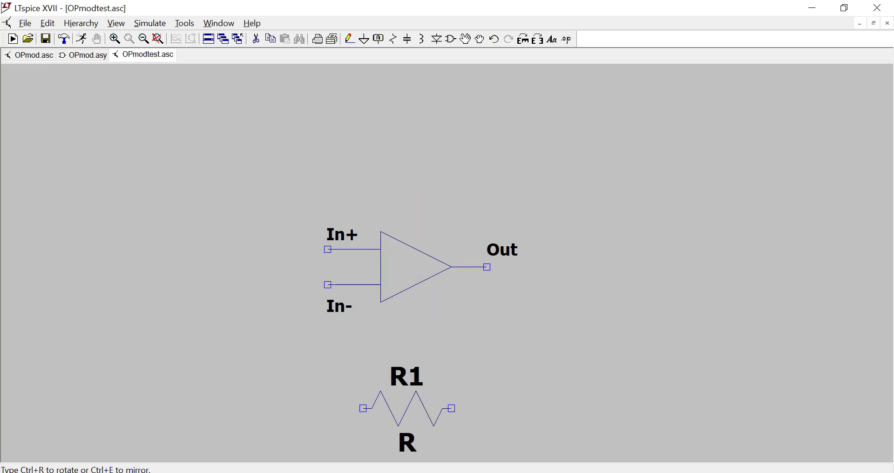
{"action": "left_click", "coordinate": [411, 396]}
{"action": "key", "text": "Escape"}
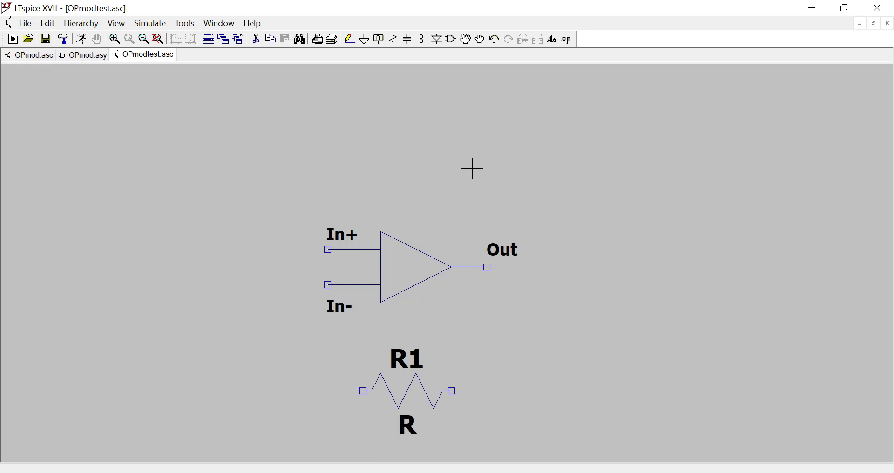
Place a resistor, rotated to horizontal, to the left of the op-amp and level with its In- pin.
{"action": "left_click", "coordinate": [395, 43]}
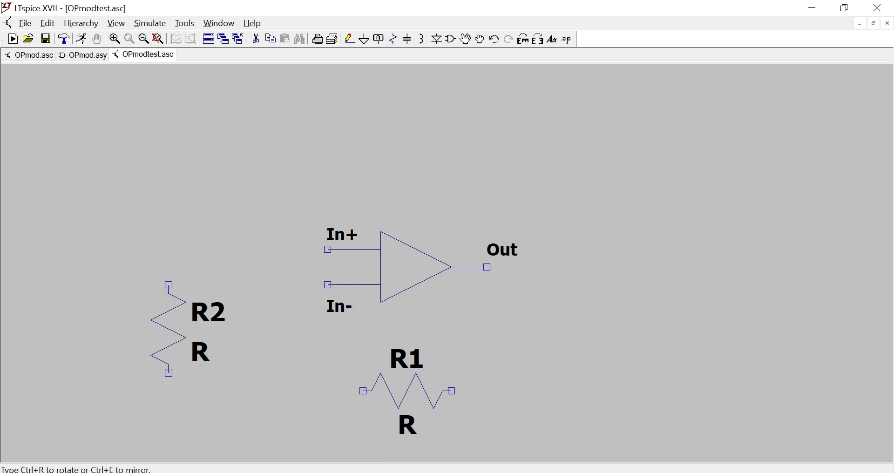
{"action": "key", "text": "ctrl+r"}
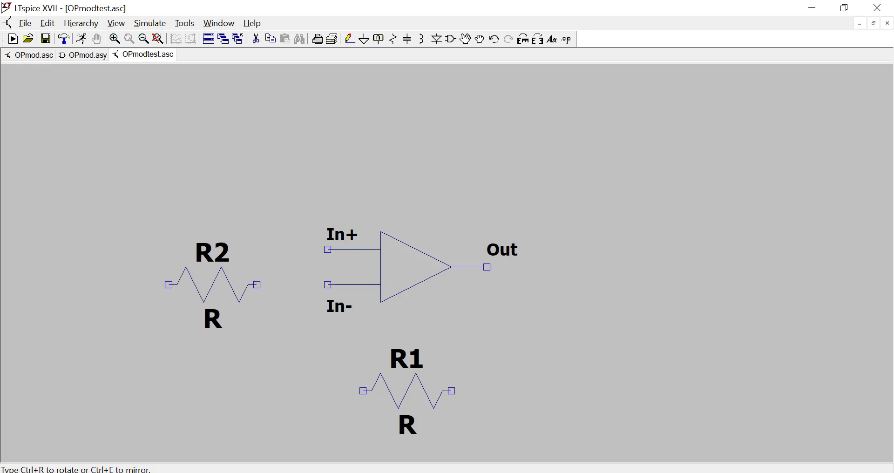
{"action": "left_click", "coordinate": [212, 284]}
{"action": "key", "text": "Escape"}
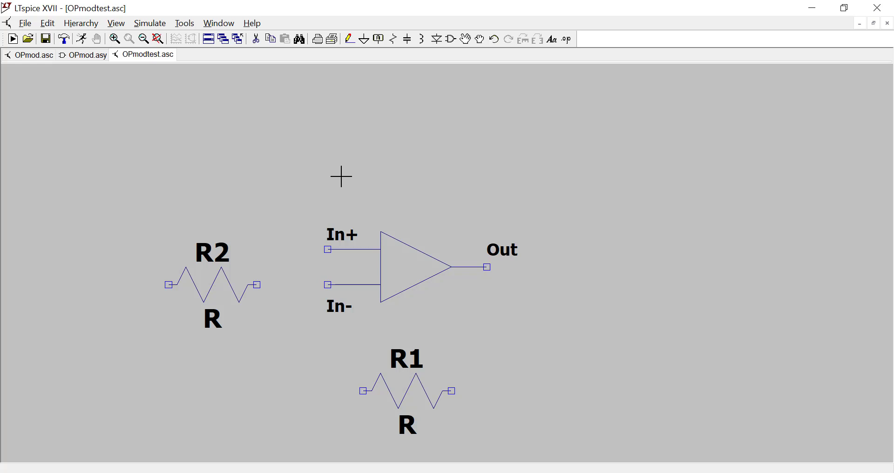
Place a voltage source from the LTspiceXVII lib\sym symbol directory at the far left of the circuit.
{"action": "left_click", "coordinate": [451, 39]}
{"action": "left_click", "coordinate": [425, 108]}
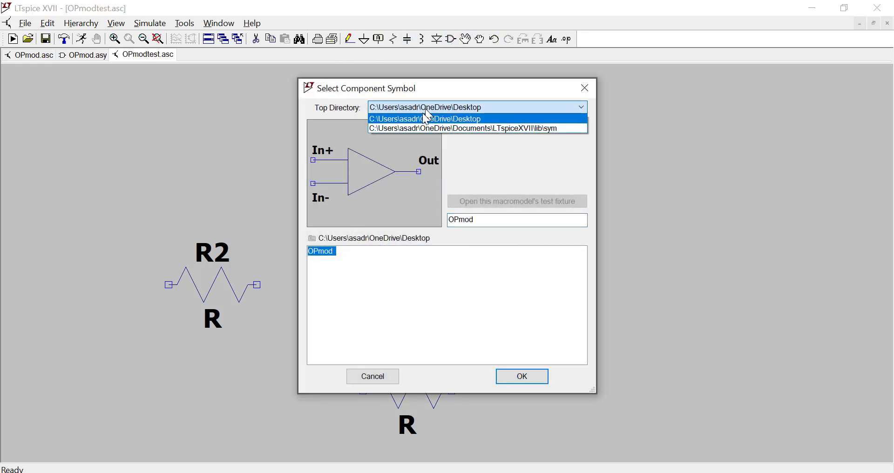
{"action": "left_click", "coordinate": [425, 129]}
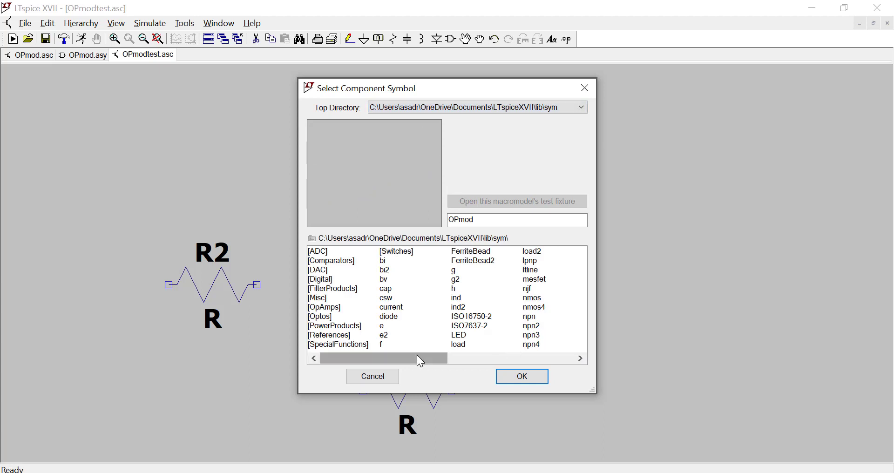
{"action": "left_click_drag", "start_coordinate": [439, 357], "coordinate": [553, 354]}
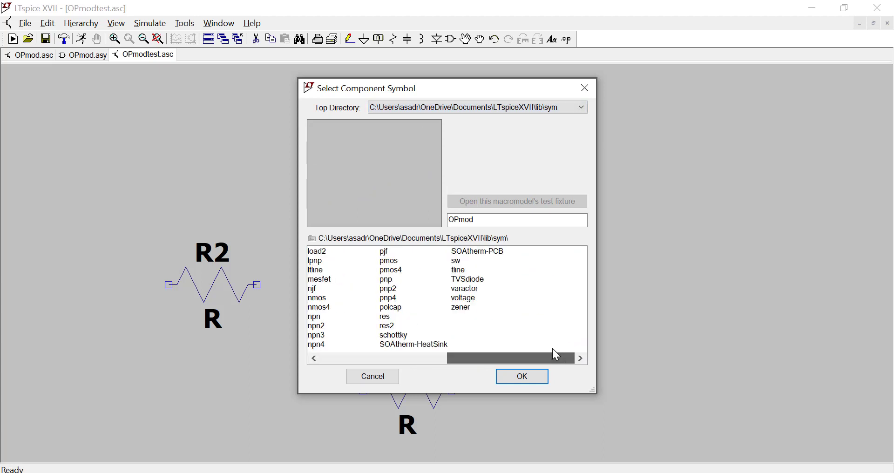
{"action": "left_click", "coordinate": [465, 298]}
{"action": "left_click", "coordinate": [519, 378]}
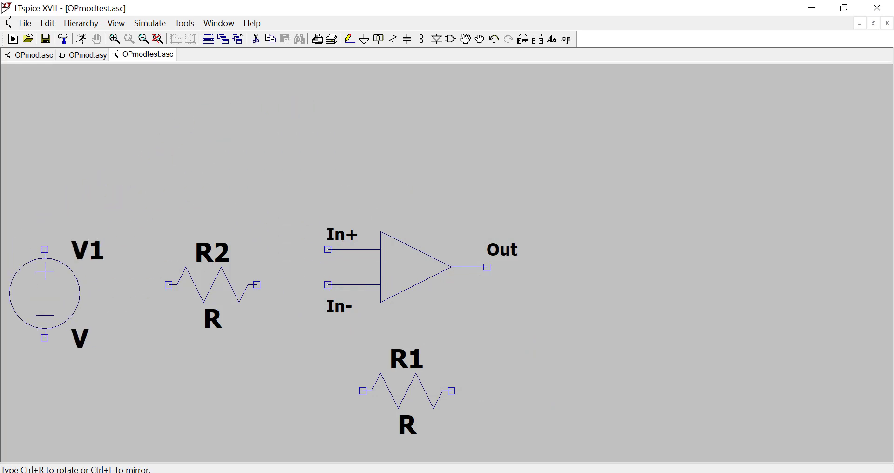
{"action": "key", "text": "Escape"}
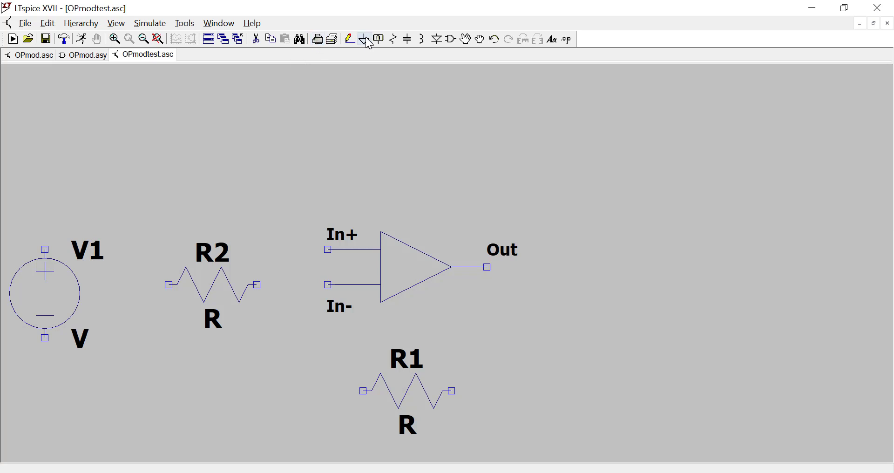
Wire the voltage source's positive terminal to In+ and the right end of R2 to In-.
{"action": "left_click", "coordinate": [350, 40]}
{"action": "left_click", "coordinate": [328, 250]}
{"action": "left_click", "coordinate": [45, 250]}
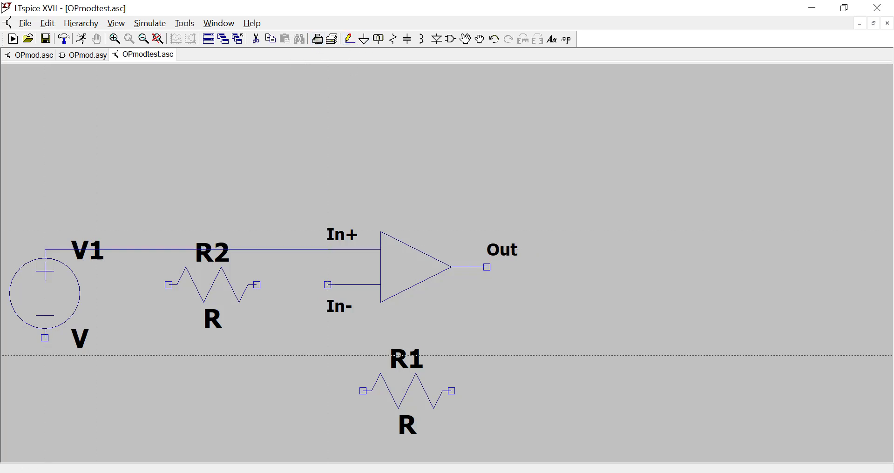
{"action": "left_click", "coordinate": [257, 285]}
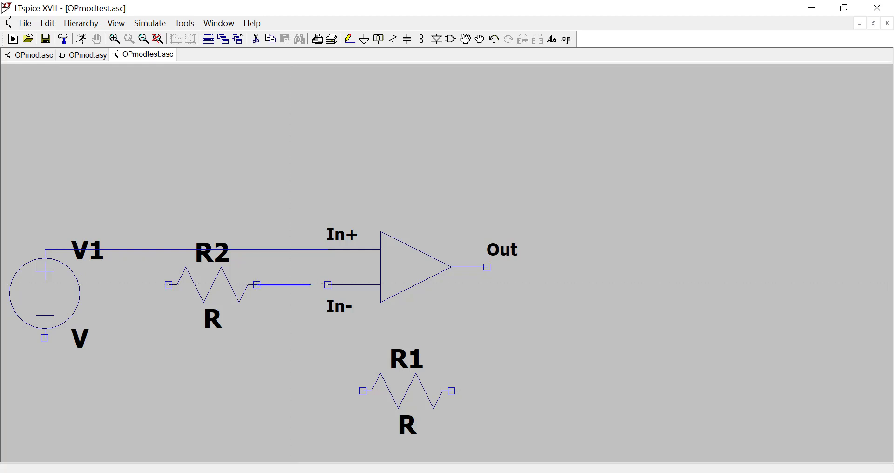
{"action": "left_click", "coordinate": [328, 285]}
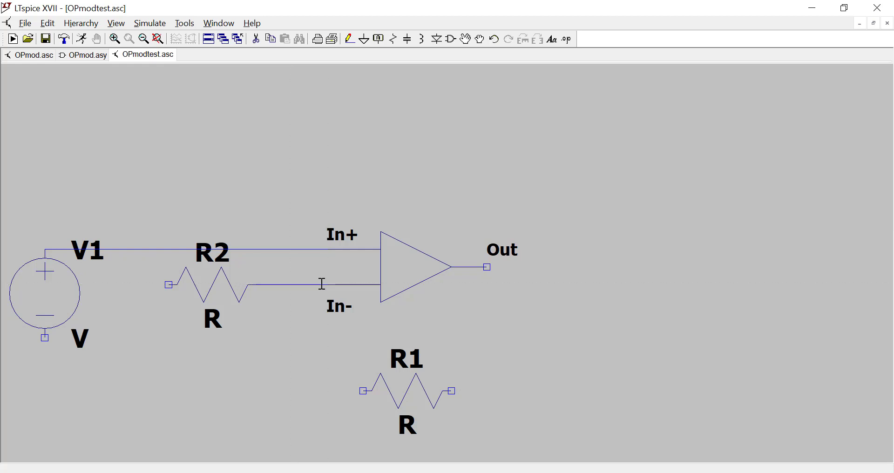
Wire R1 as the feedback resistor between the op-amp's Out pin and the wire joining R2 to In-.
{"action": "left_click", "coordinate": [452, 391]}
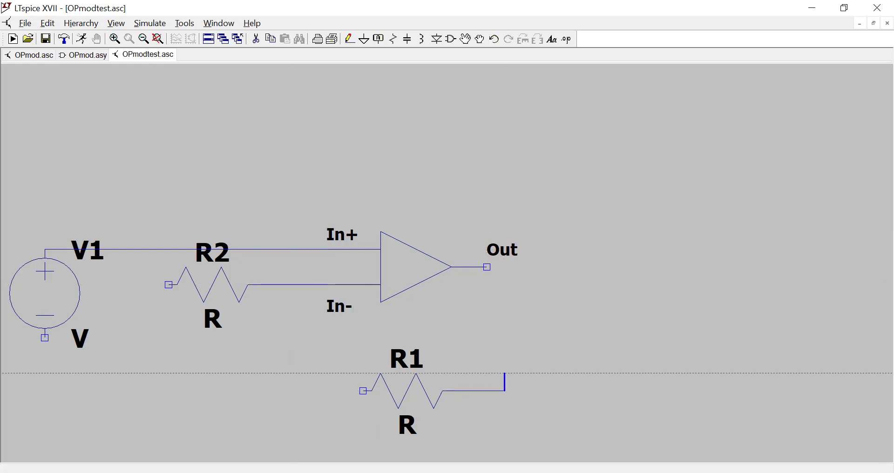
{"action": "left_click", "coordinate": [505, 267]}
{"action": "left_click", "coordinate": [489, 268]}
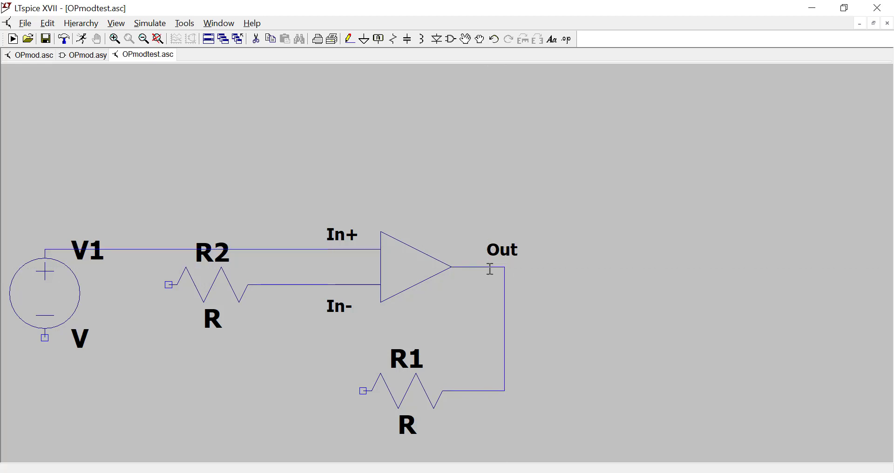
{"action": "left_click", "coordinate": [363, 391]}
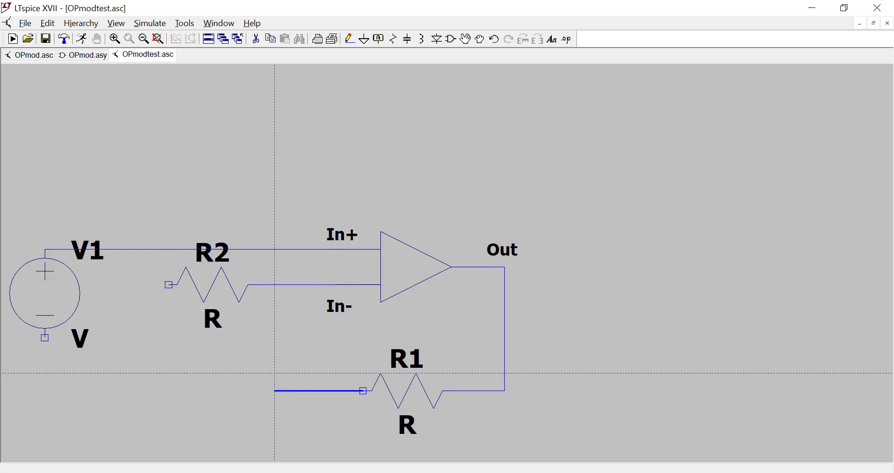
{"action": "left_click", "coordinate": [275, 356]}
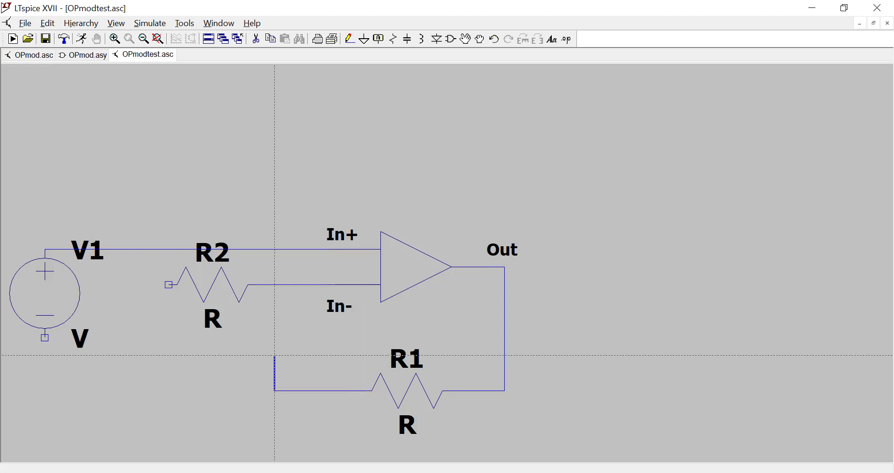
{"action": "left_click", "coordinate": [274, 285]}
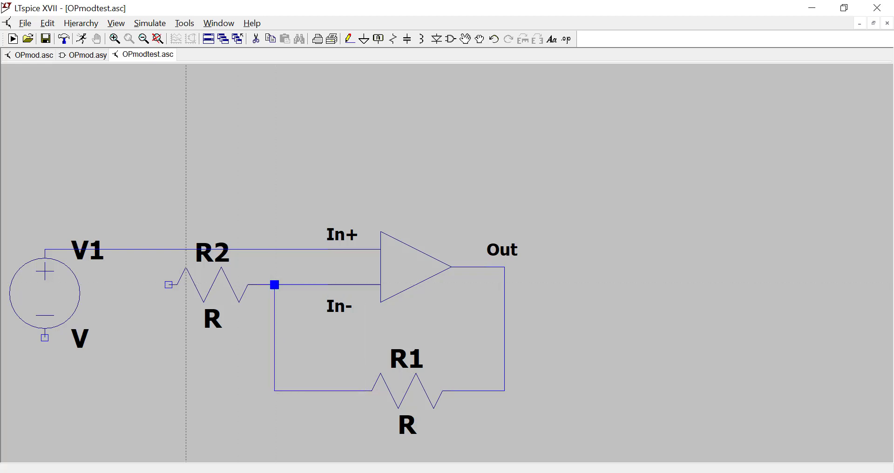
Place a ground below the voltage source and wire it to the source's negative terminal.
{"action": "left_click", "coordinate": [365, 39]}
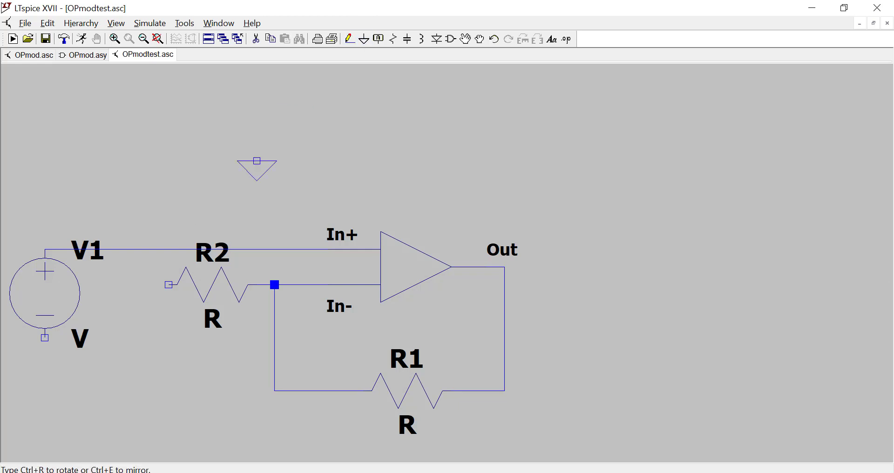
{"action": "left_click", "coordinate": [45, 373]}
{"action": "key", "text": "Escape"}
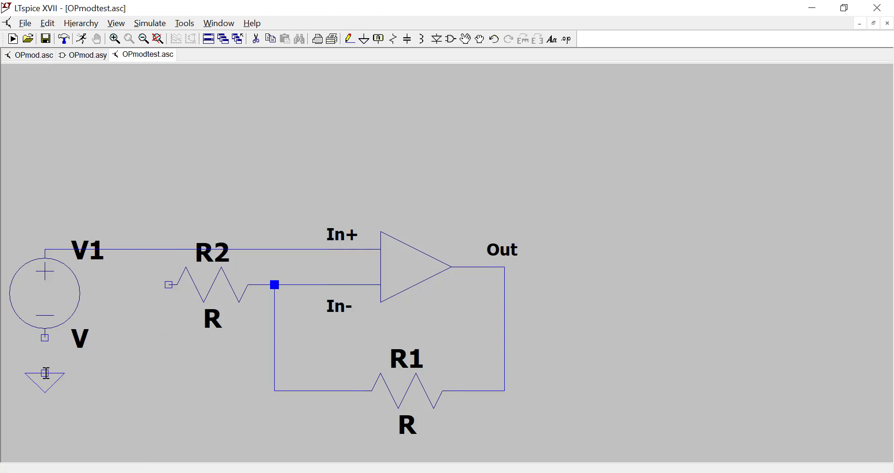
{"action": "left_click", "coordinate": [350, 39]}
{"action": "left_click", "coordinate": [45, 338]}
{"action": "left_click", "coordinate": [44, 373]}
Place a second ground beside the source's ground and wire it to the free left end of R2.
{"action": "left_click", "coordinate": [364, 40]}
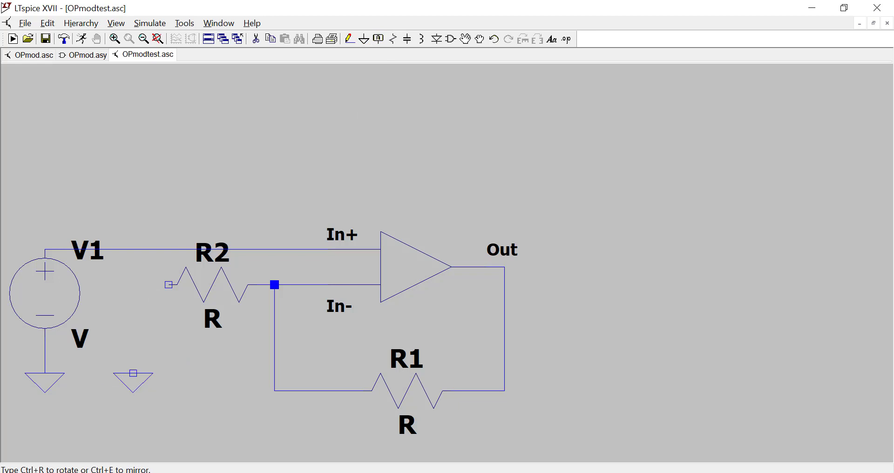
{"action": "left_click", "coordinate": [133, 374]}
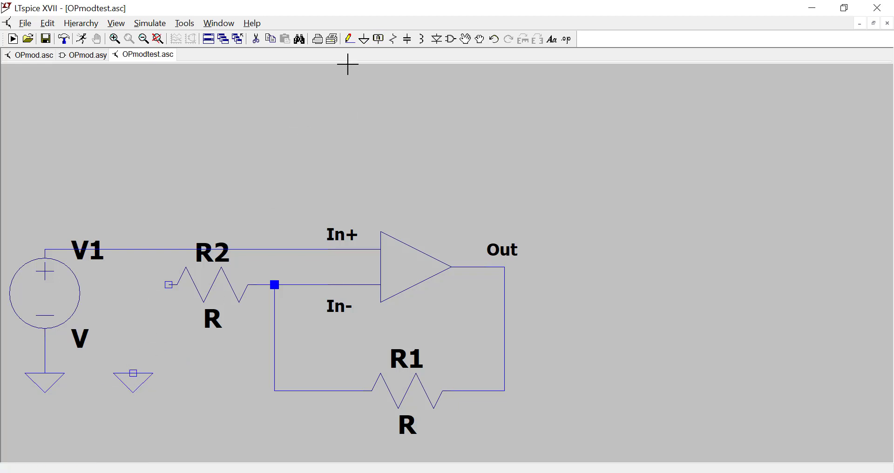
{"action": "left_click", "coordinate": [351, 40]}
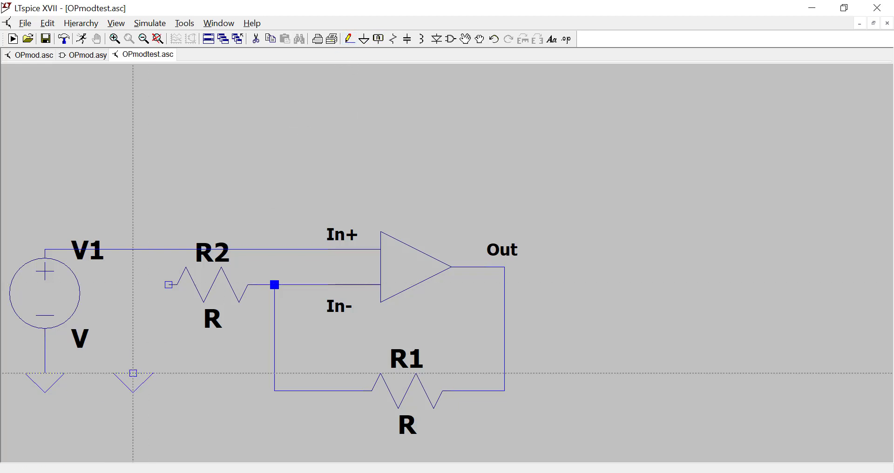
{"action": "left_click", "coordinate": [133, 374]}
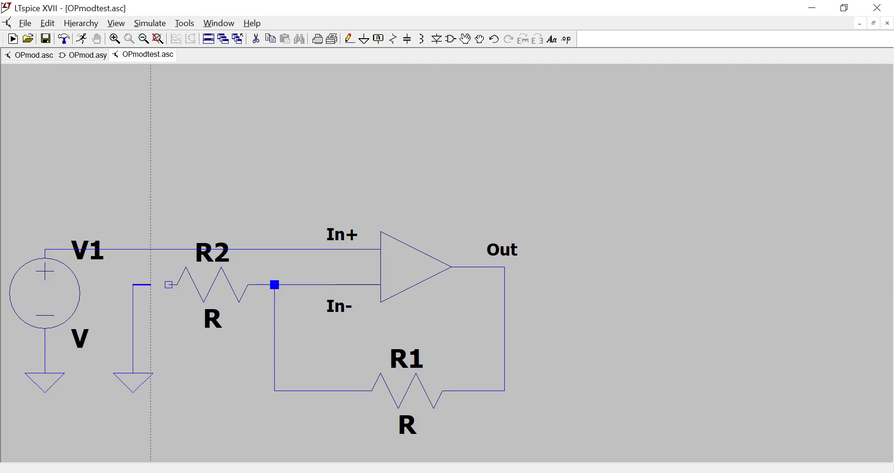
{"action": "left_click", "coordinate": [168, 285]}
{"action": "key", "text": "Escape"}
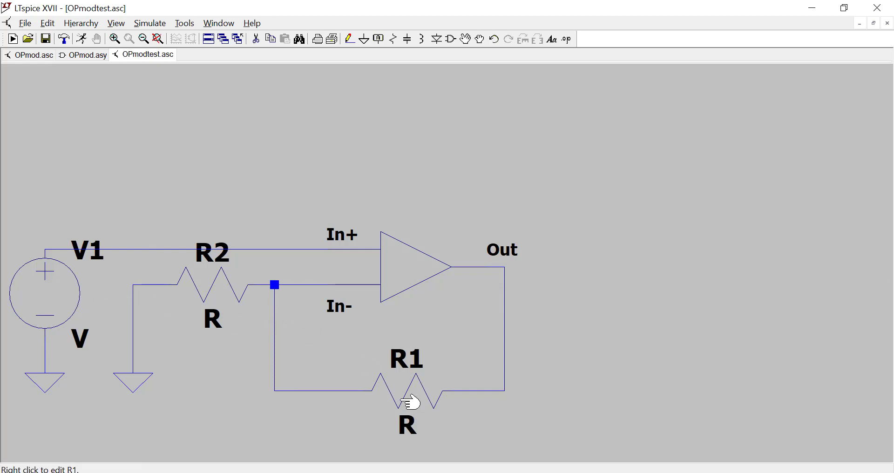
Set R1 to 9k, R2 to 1k and the DC value of V1 to 1 V.
{"action": "right_click", "coordinate": [409, 403]}
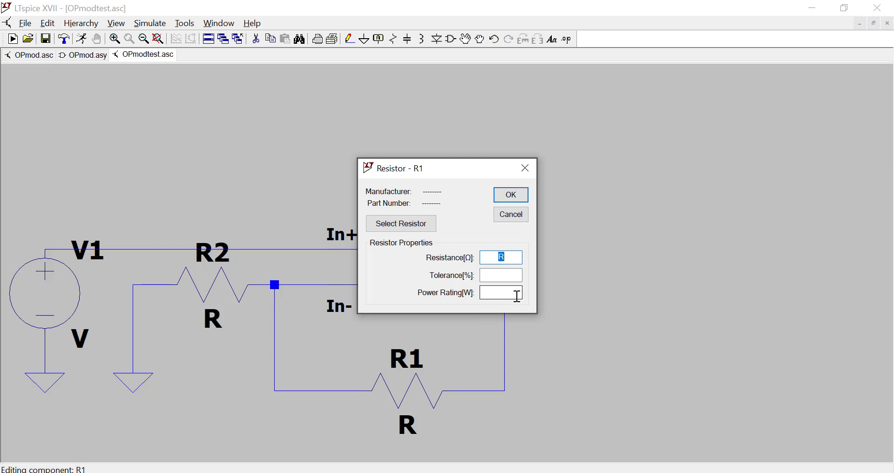
{"action": "key", "text": "Return"}
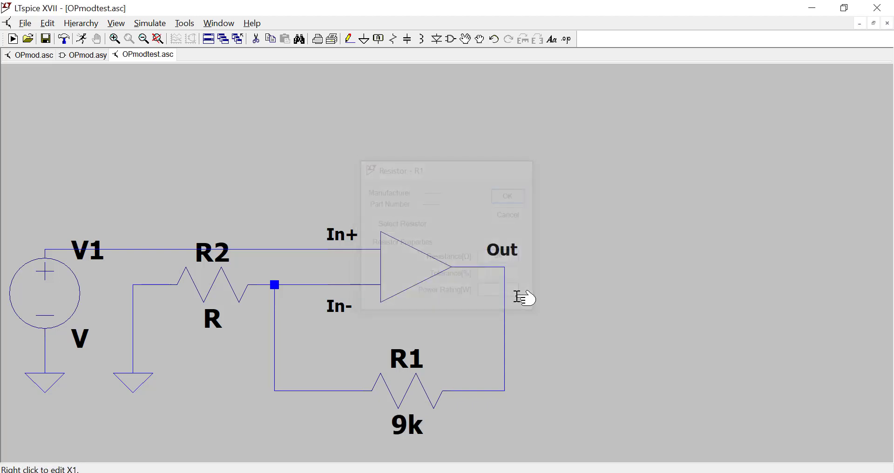
{"action": "right_click", "coordinate": [204, 282]}
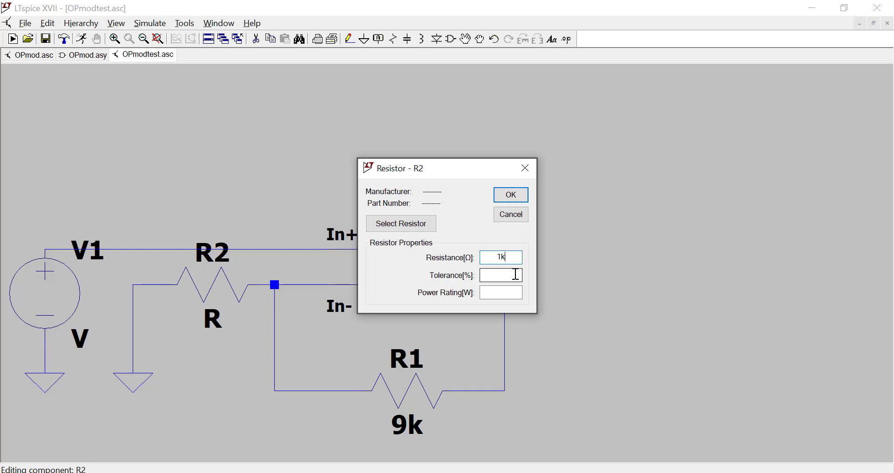
{"action": "key", "text": "Return"}
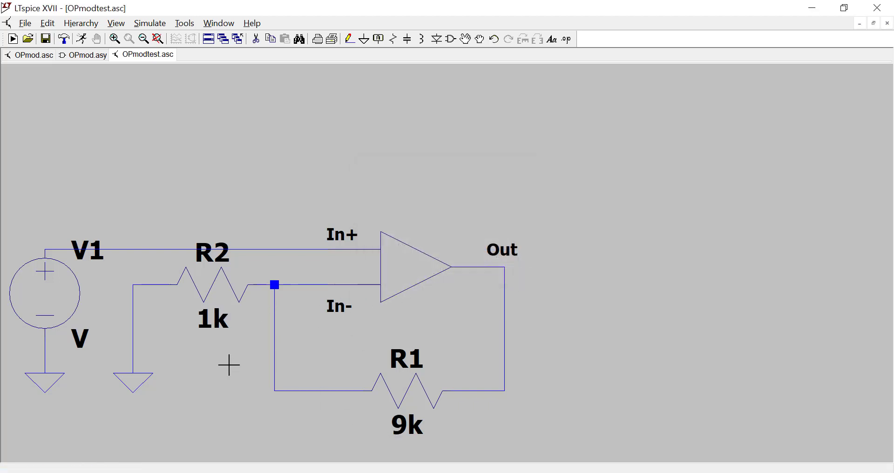
{"action": "right_click", "coordinate": [31, 313]}
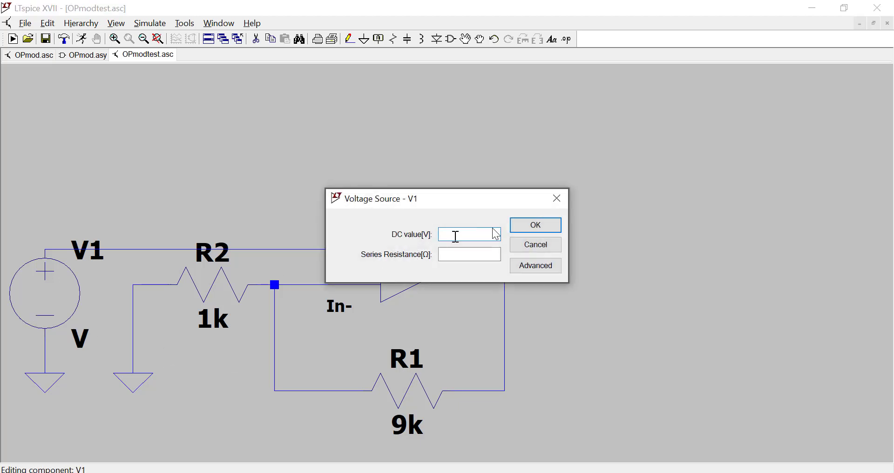
{"action": "left_click", "coordinate": [550, 228]}
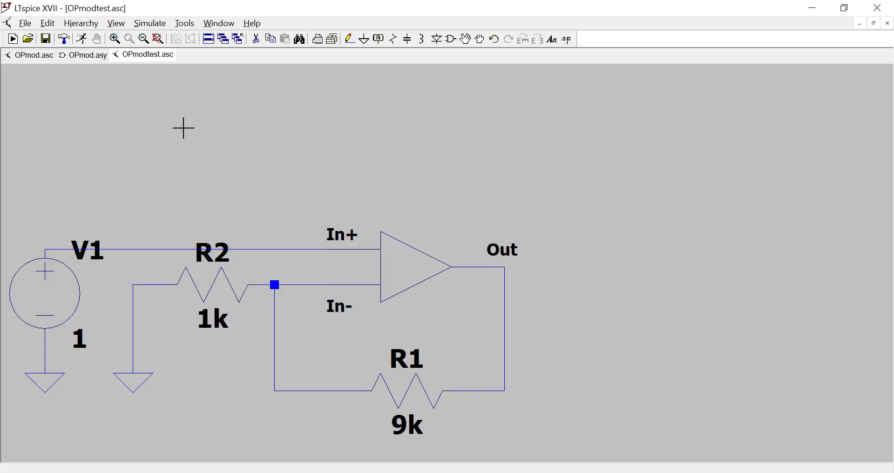
Add a transient simulation command with stop time 1m, data saving from 0 and maximum timestep 100, placed above the circuit.
{"action": "left_click", "coordinate": [97, 25]}
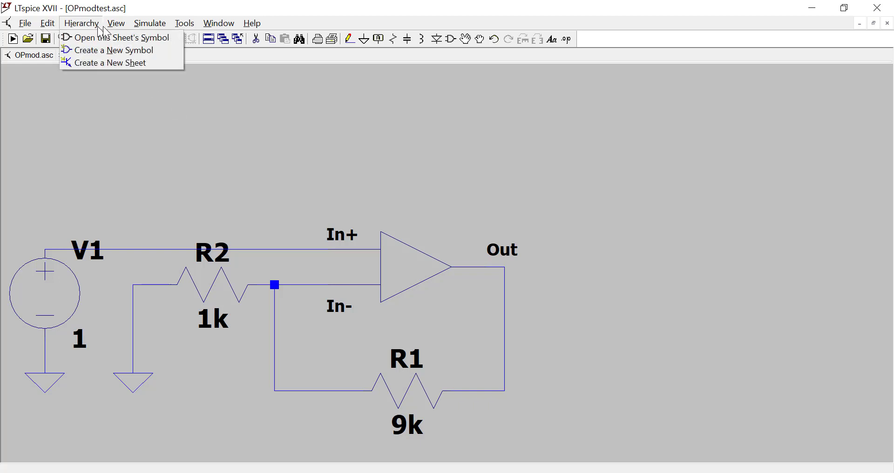
{"action": "mouse_move", "coordinate": [149, 24]}
{"action": "left_click", "coordinate": [169, 126]}
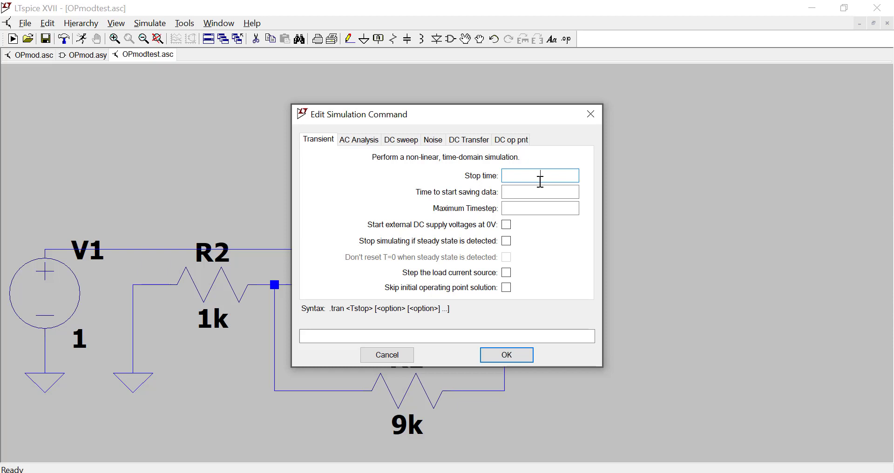
{"action": "left_click", "coordinate": [540, 179]}
{"action": "type", "text": "1m"}
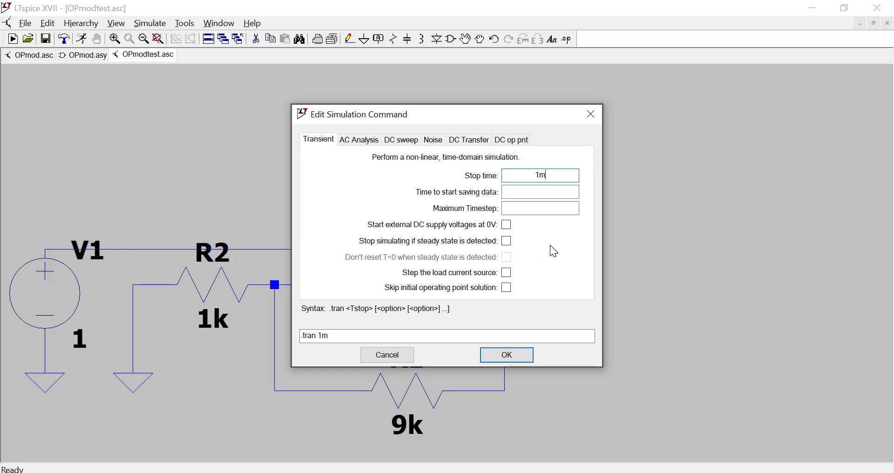
{"action": "left_click", "coordinate": [530, 192]}
{"action": "type", "text": "0"}
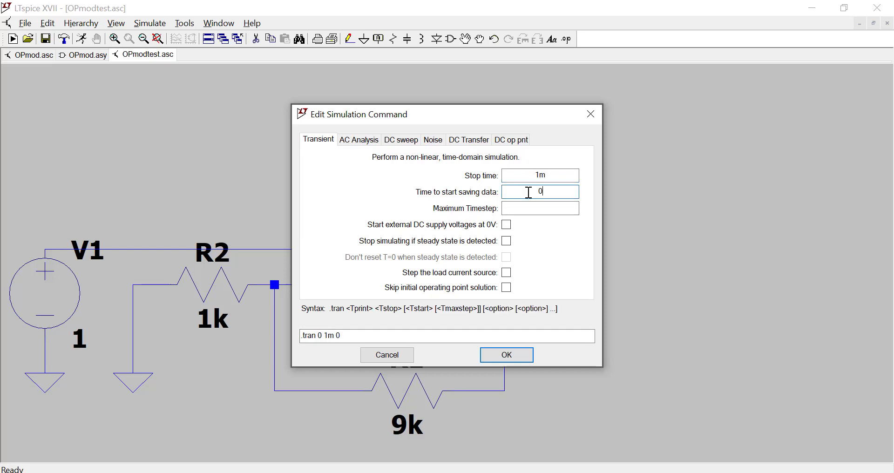
{"action": "left_click", "coordinate": [526, 211]}
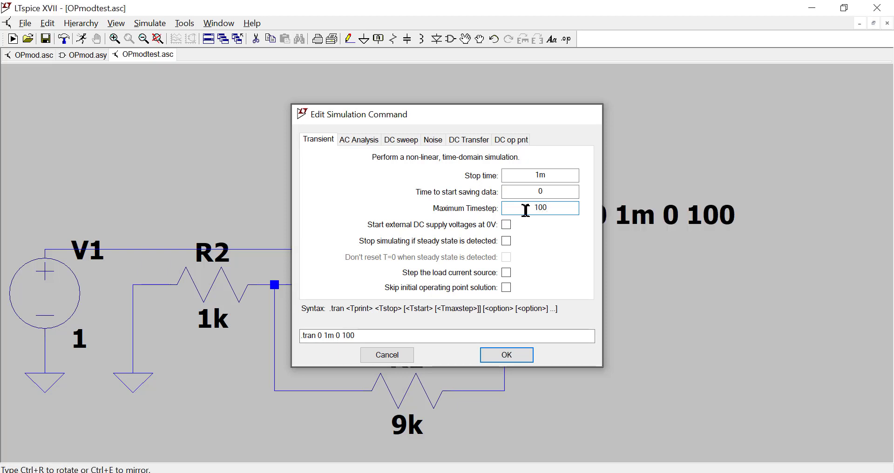
{"action": "key", "text": "Return"}
{"action": "left_click", "coordinate": [262, 149]}
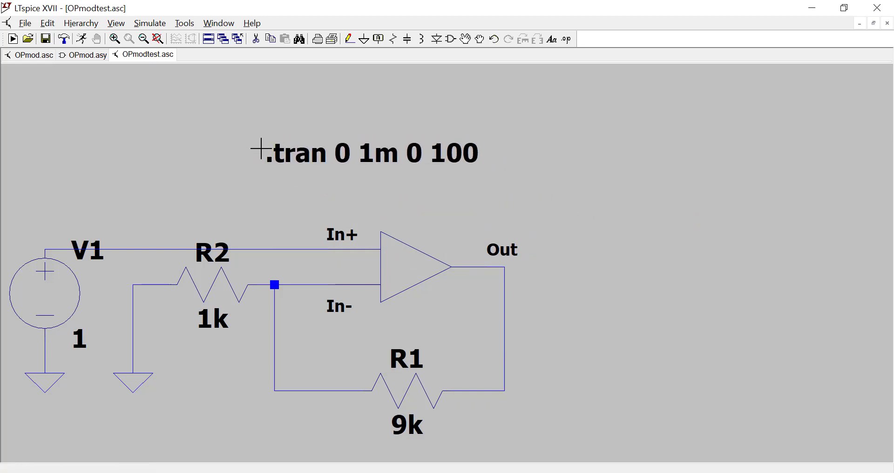
Run the simulation and plot the voltage at the op-amp's output node.
{"action": "left_click", "coordinate": [82, 39]}
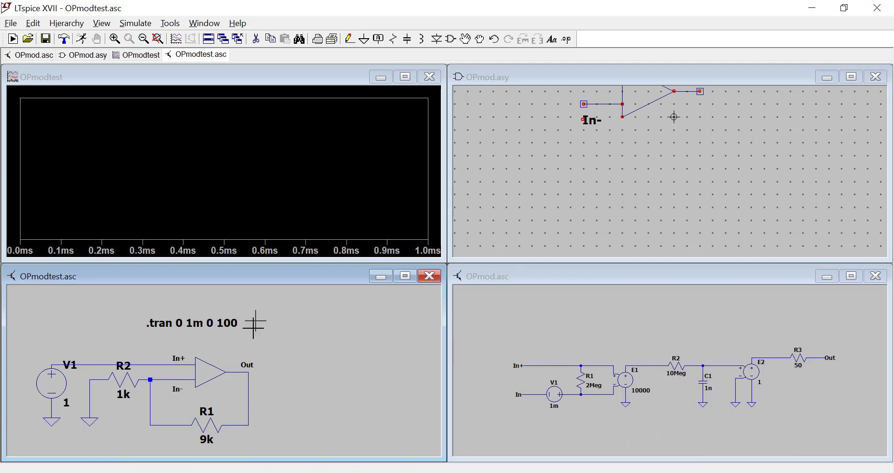
{"action": "left_click", "coordinate": [252, 385]}
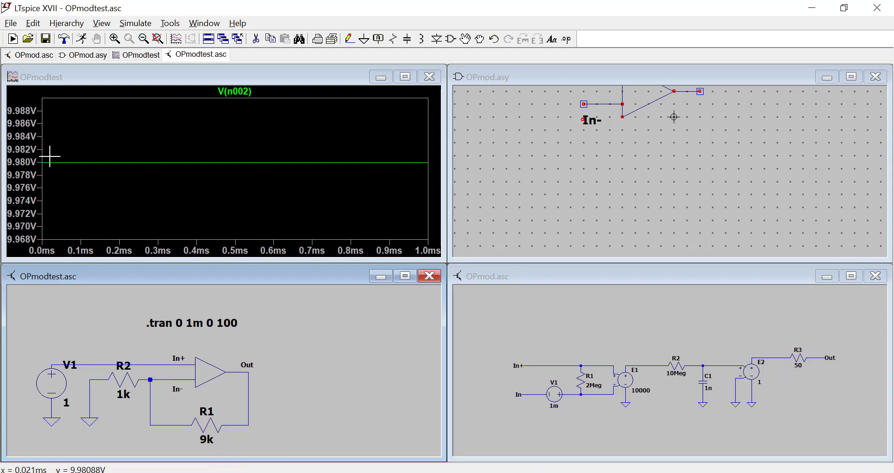